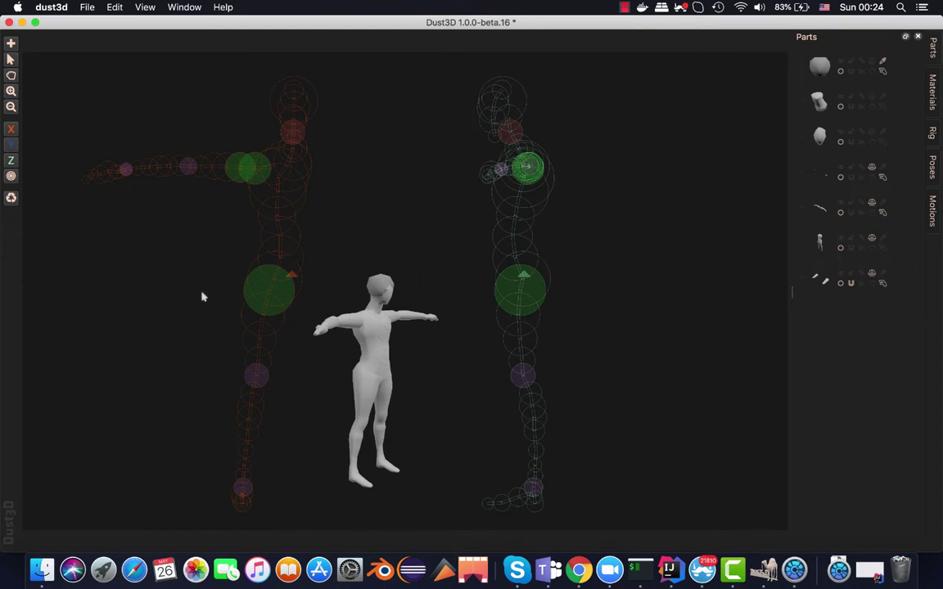
Choose File > New to replace the human figure, bringing up the unsaved-changes warning.
click(91, 7)
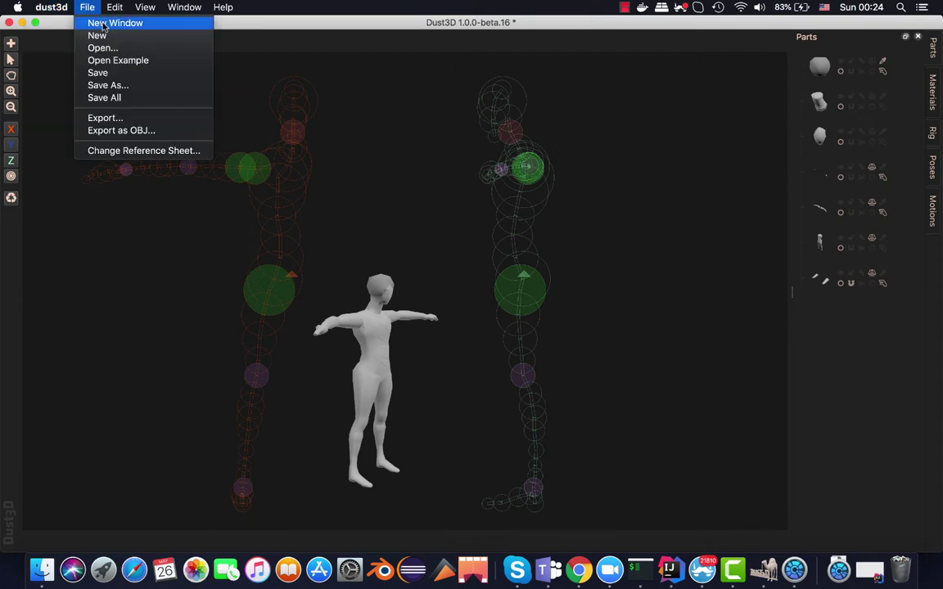
click(104, 36)
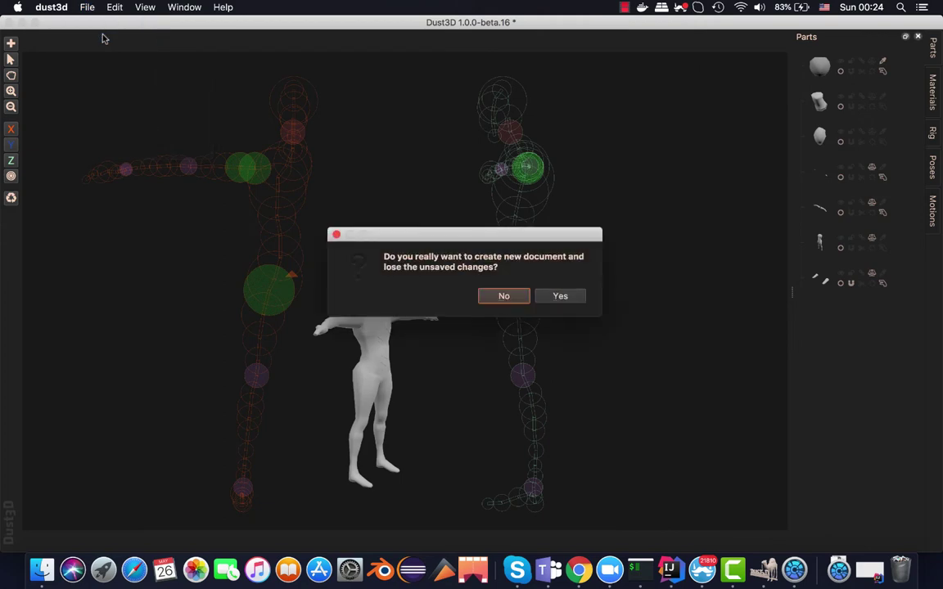
Confirm discarding the human figure and activate the Add (+) node tool.
click(572, 300)
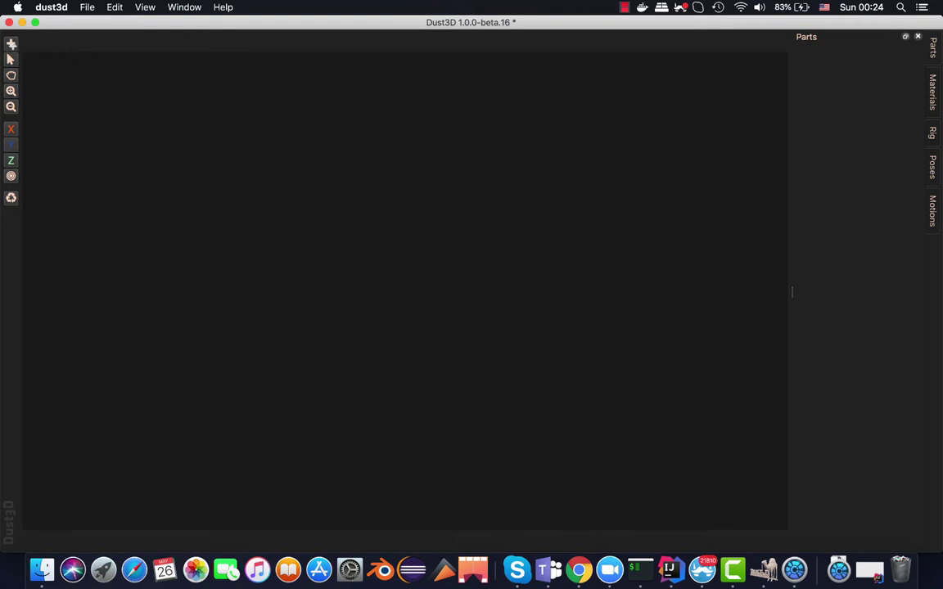
click(11, 43)
Place three vertically stacked nodes to form a new part.
click(333, 230)
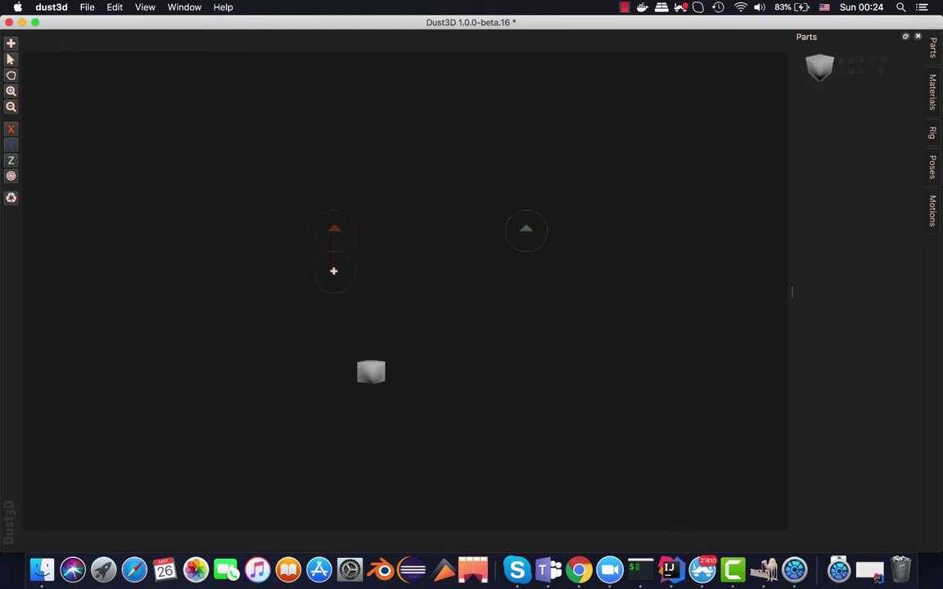
click(332, 275)
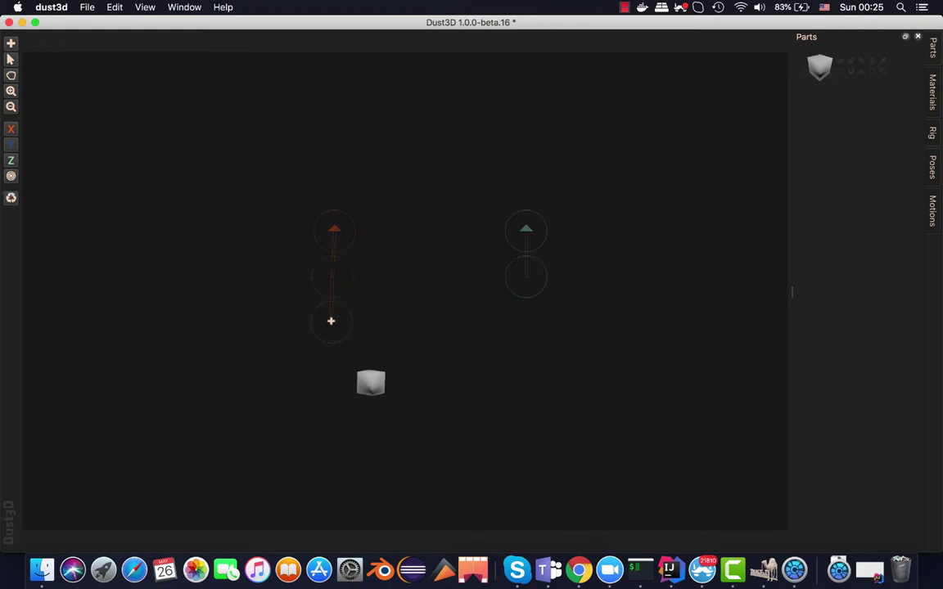
click(334, 322)
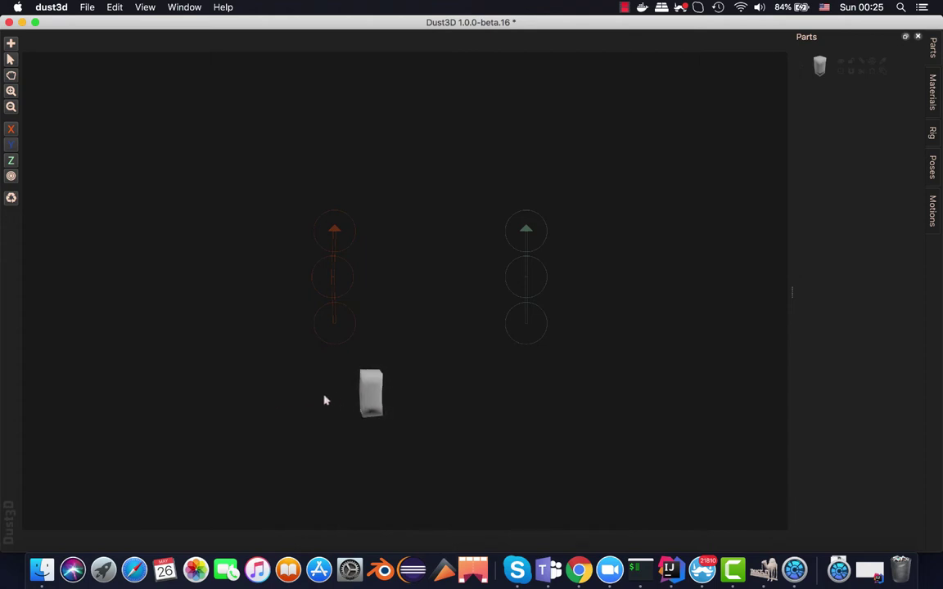
Enable Subdivide and Round End on the new part.
click(825, 71)
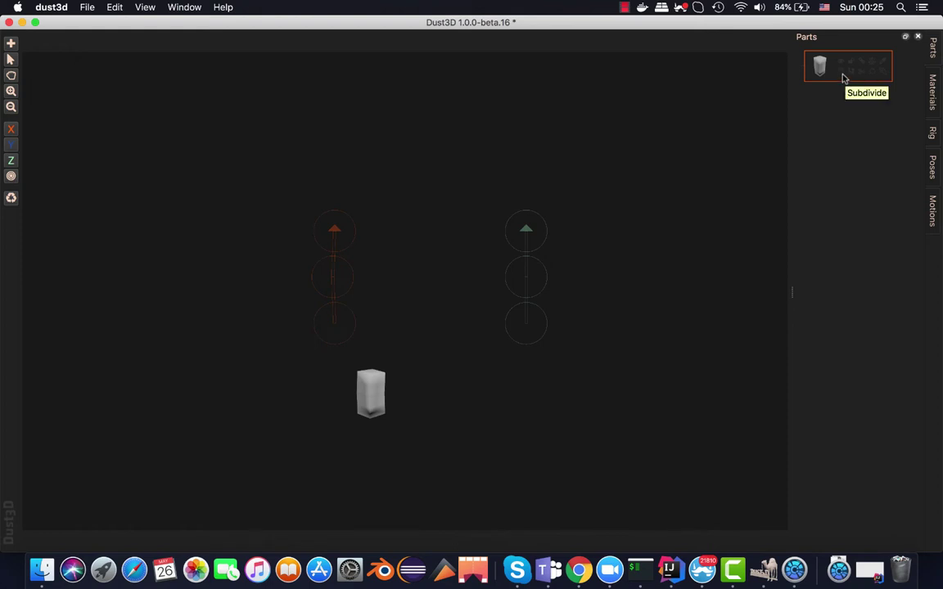
click(841, 73)
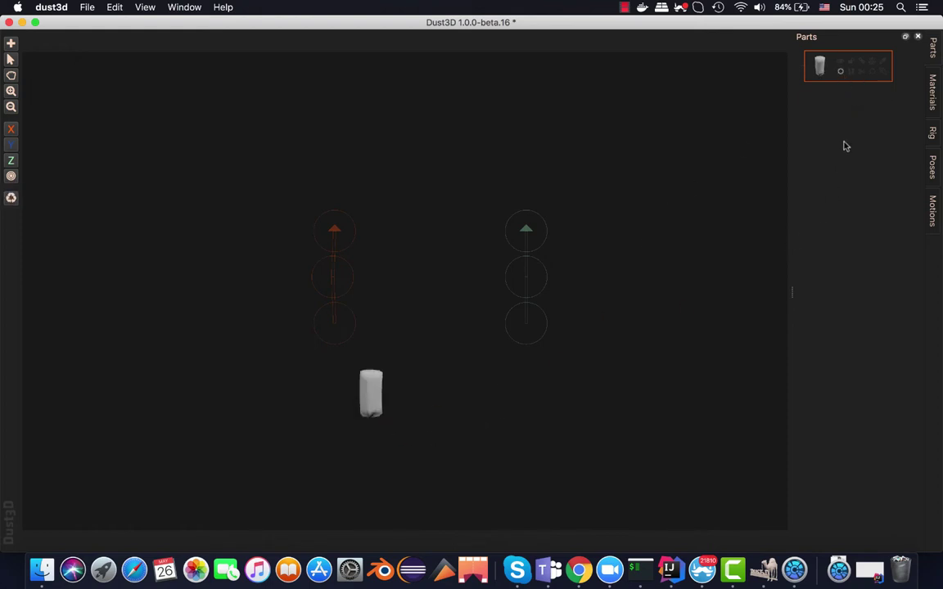
click(855, 77)
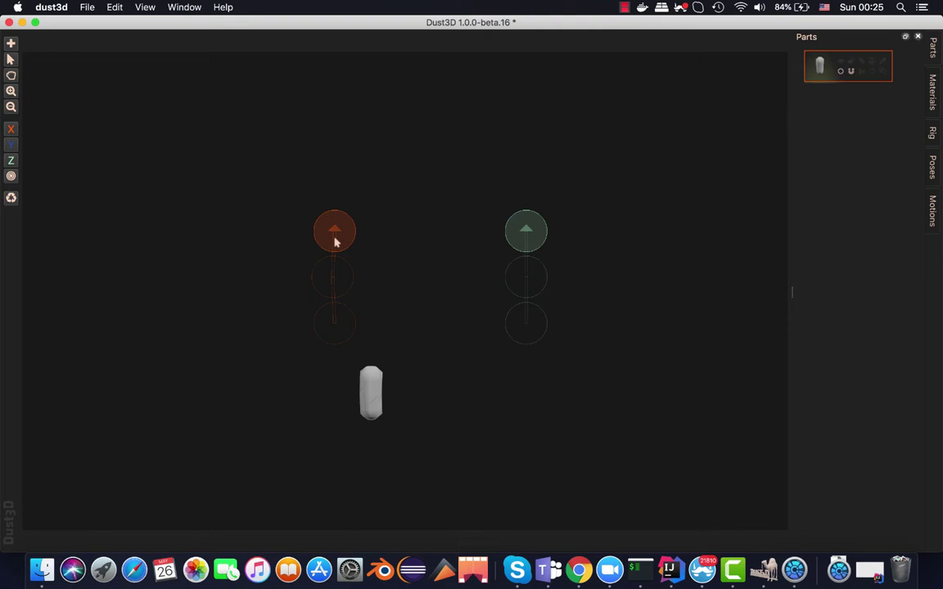
Increase the top node's radius so the part flares into a bottle shape, then deselect.
scroll(335, 242, up, 5)
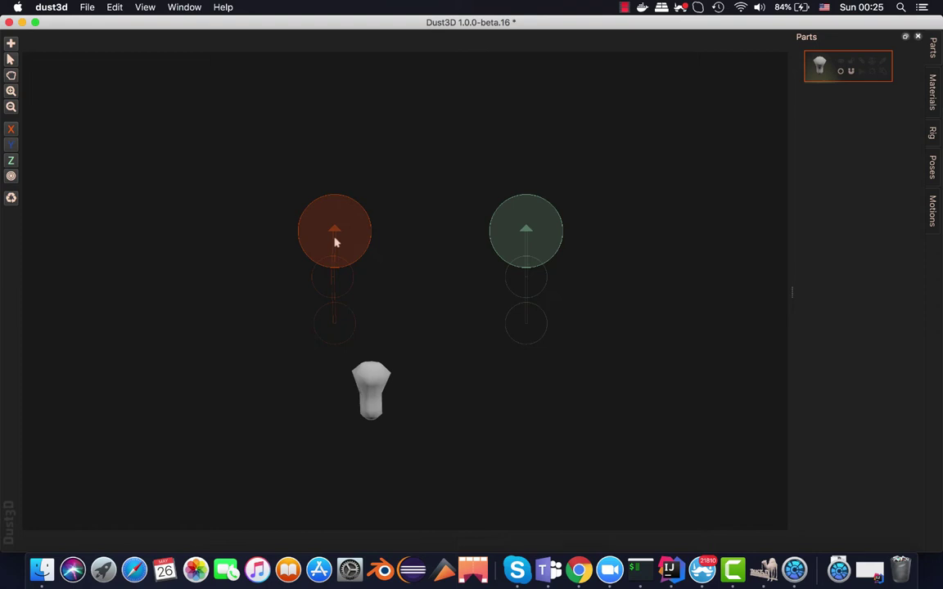
right_click(392, 237)
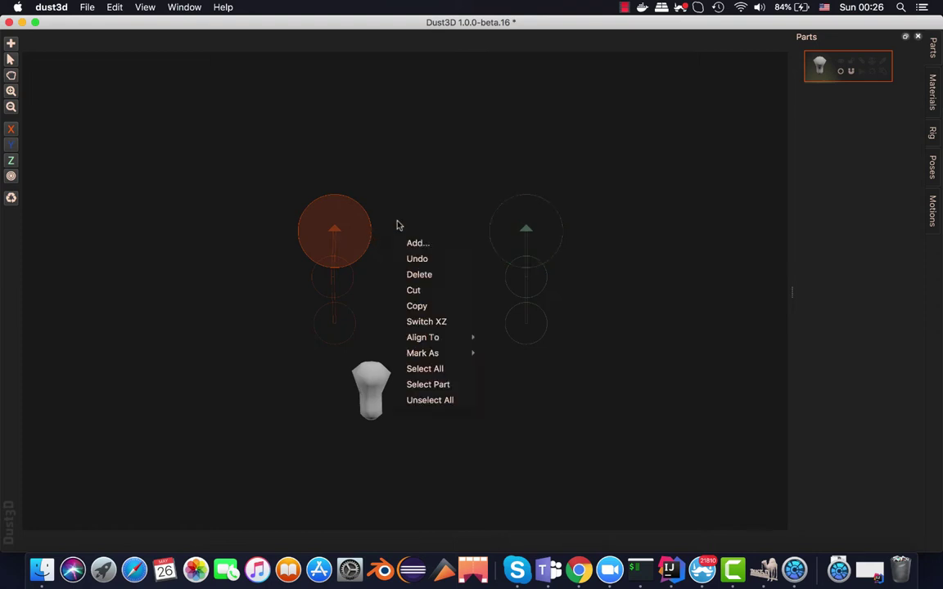
click(397, 223)
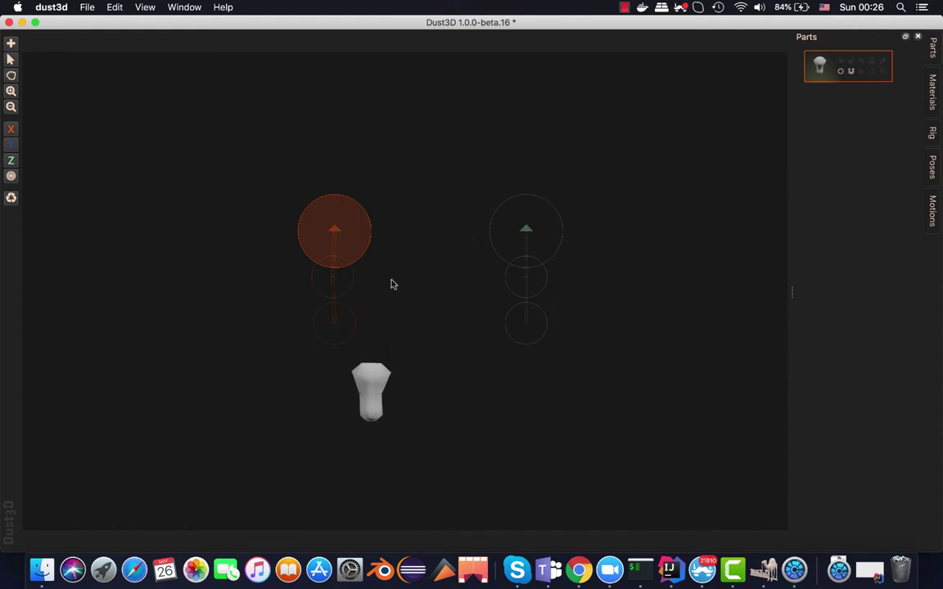
drag(369, 370, 369, 387)
drag(381, 390, 370, 386)
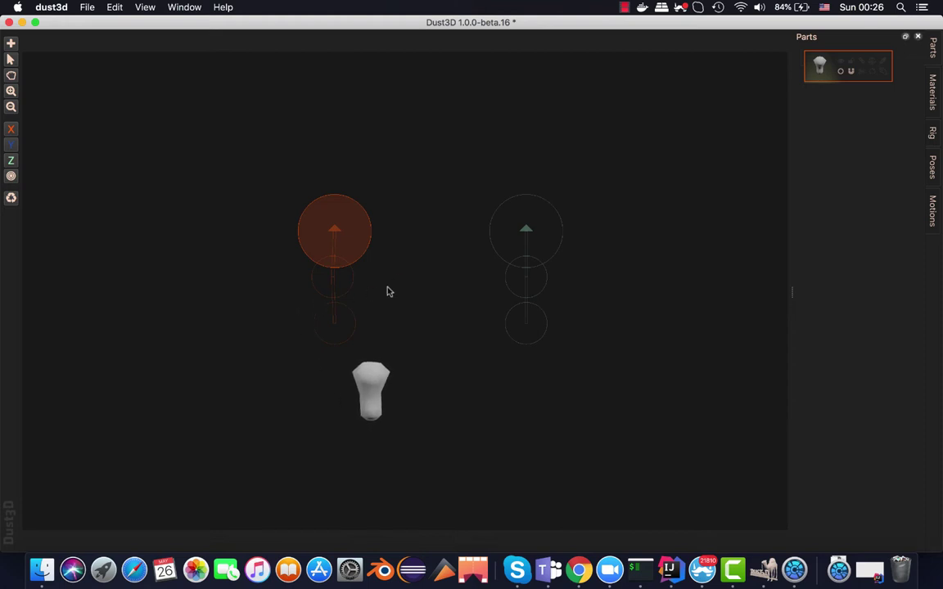
click(423, 293)
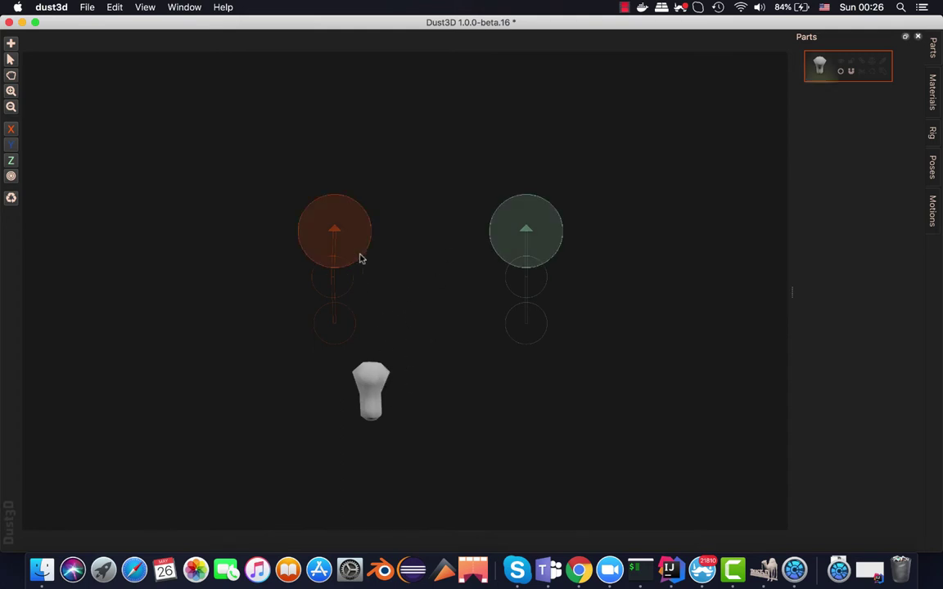
click(11, 45)
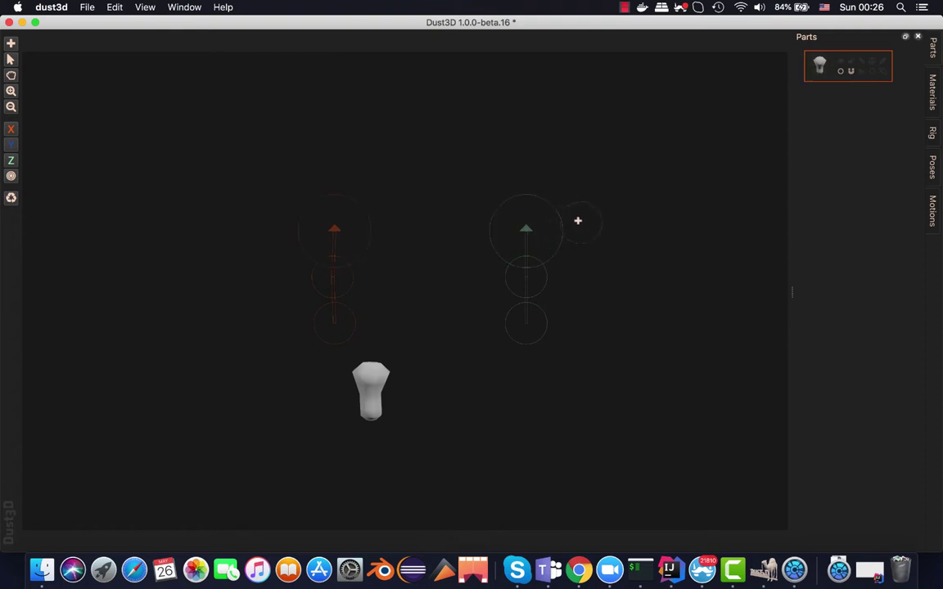
click(572, 216)
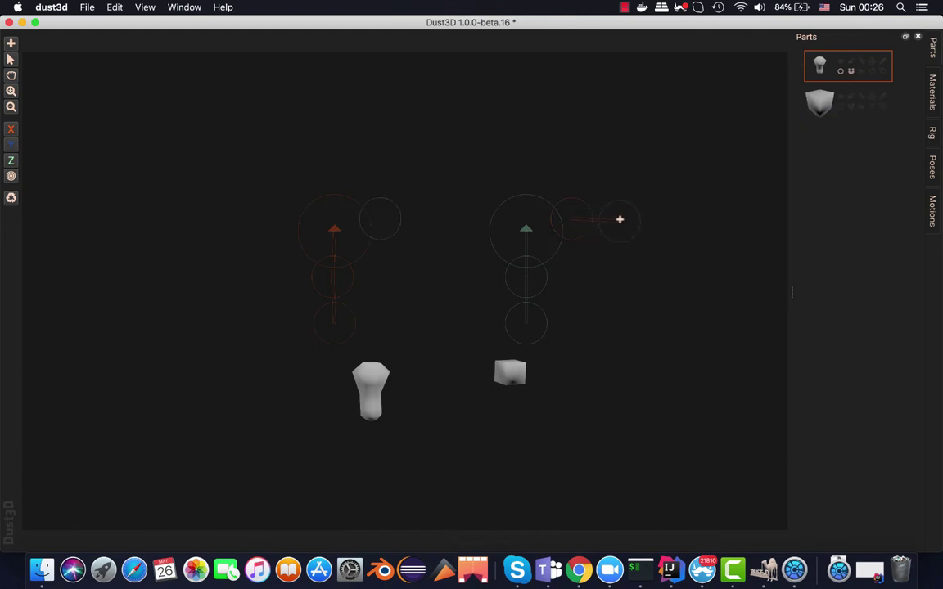
click(625, 218)
click(674, 219)
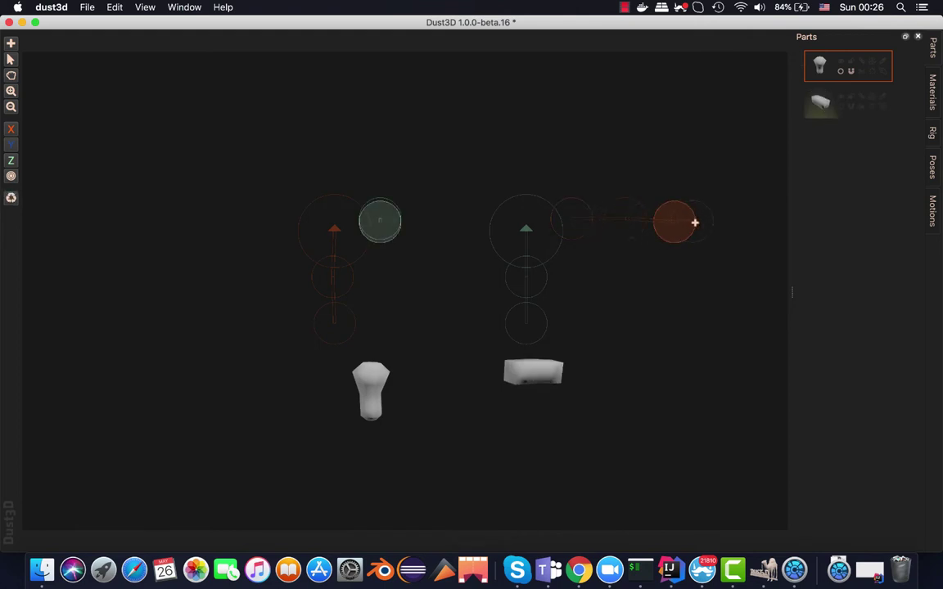
click(719, 222)
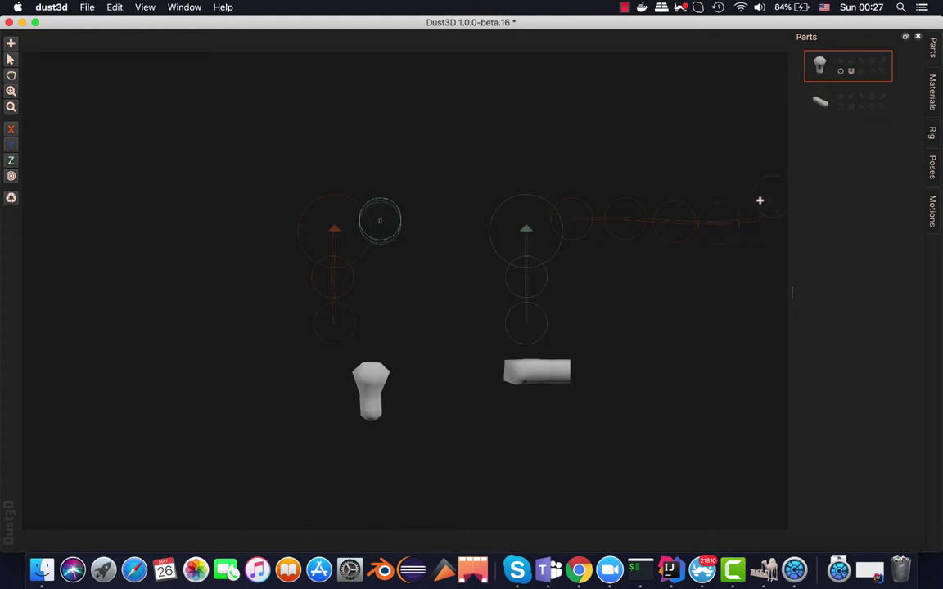
click(778, 187)
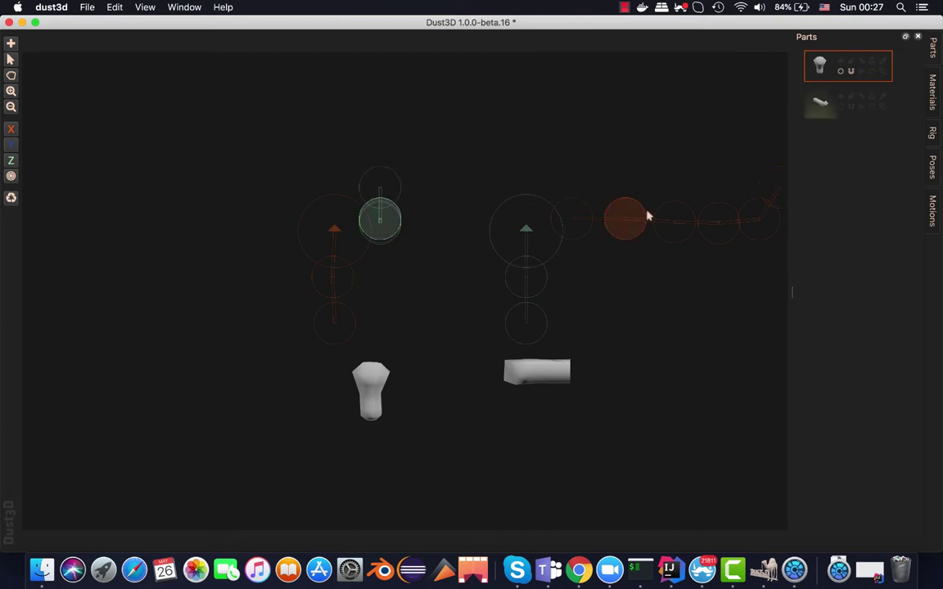
key(ctrl+z)
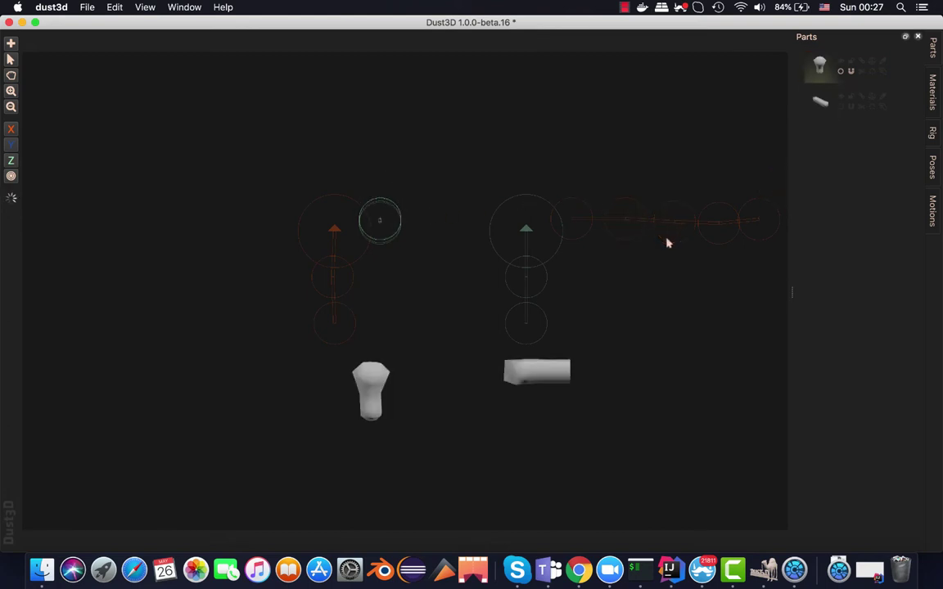
key(ctrl+z)
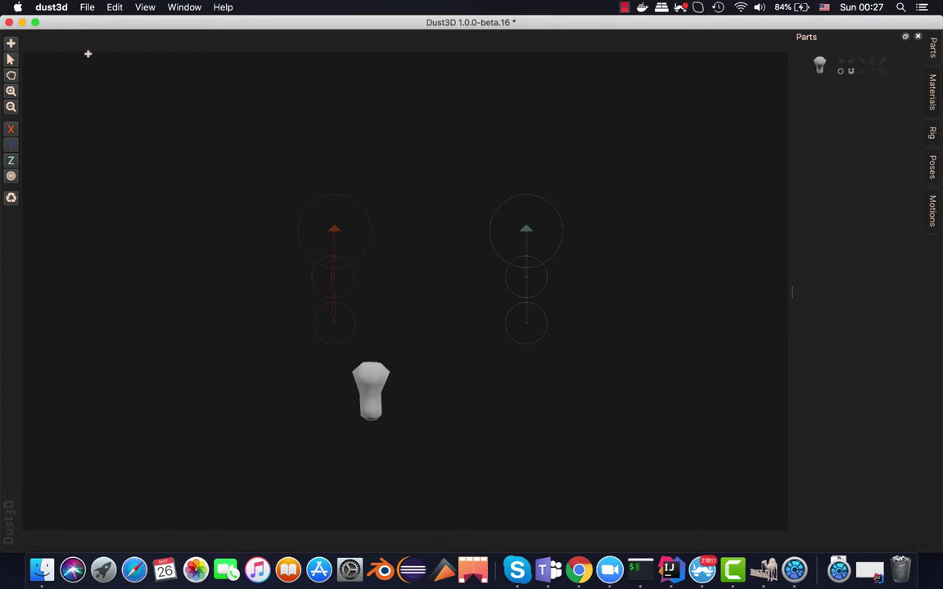
Place a node above the body and extend it rightward into a five-node horizontal bar.
click(334, 176)
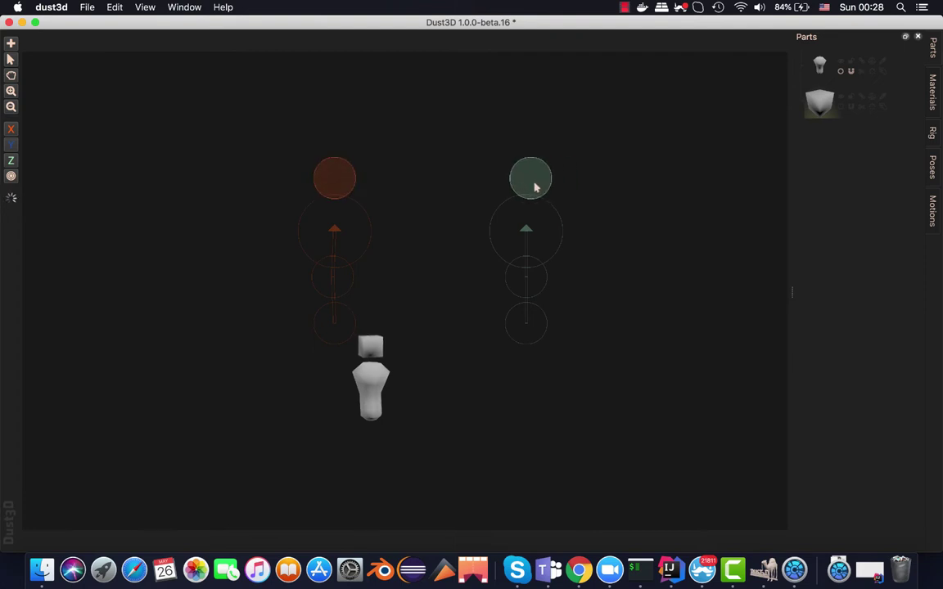
right_click(532, 187)
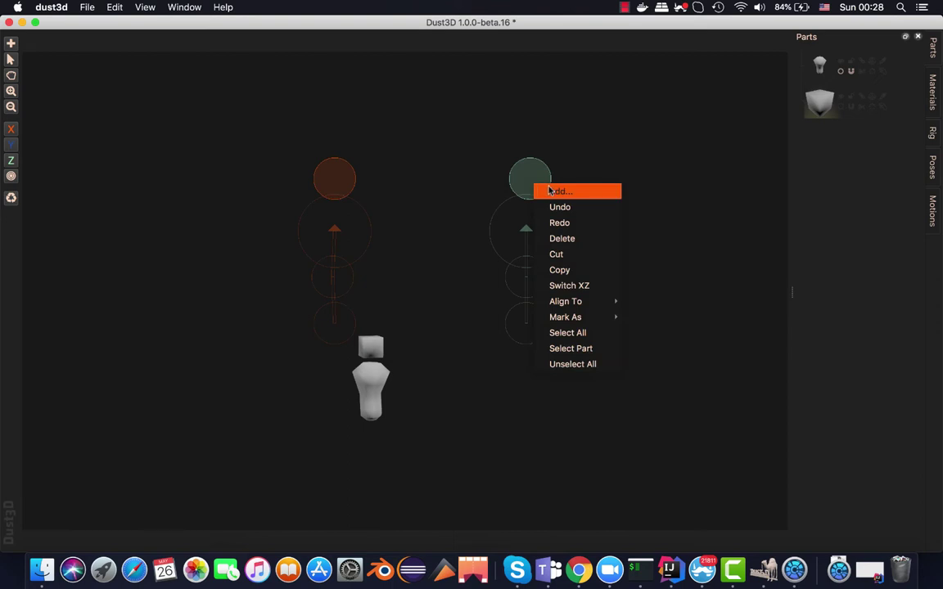
click(559, 192)
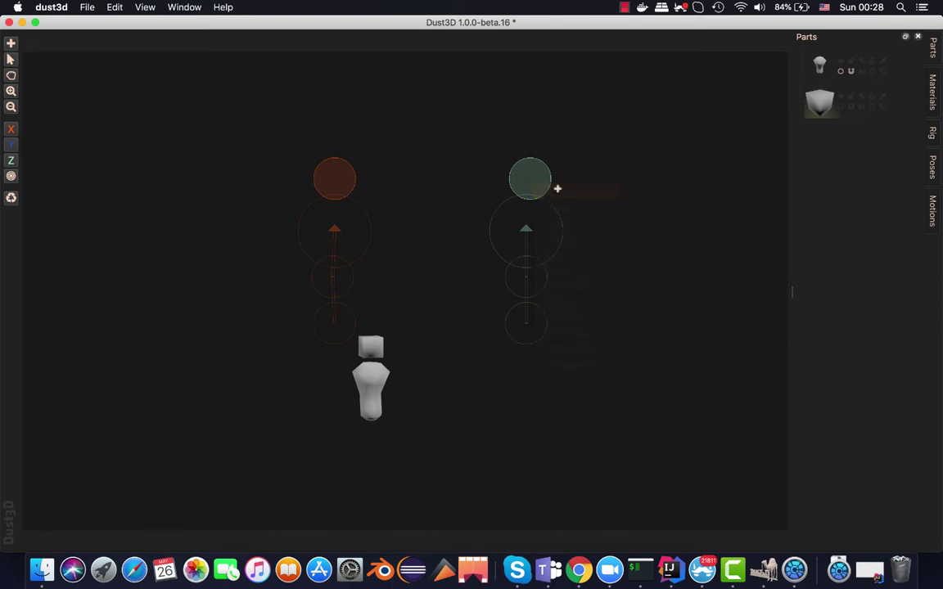
click(584, 180)
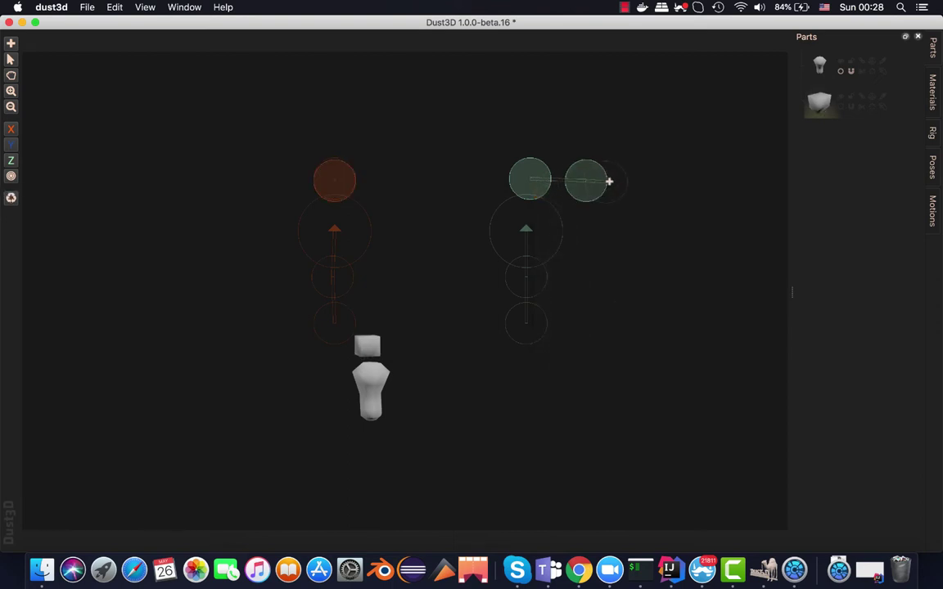
click(637, 181)
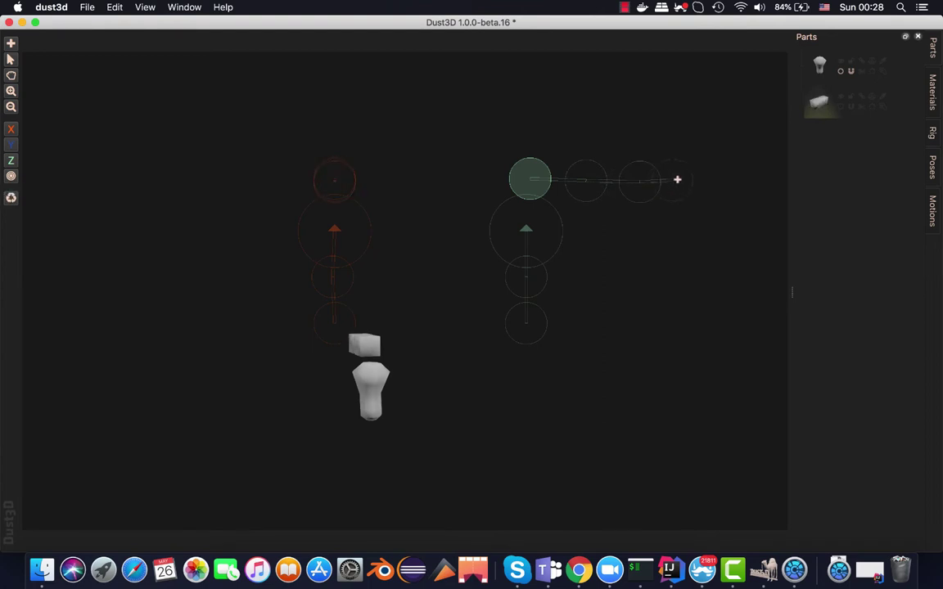
click(692, 181)
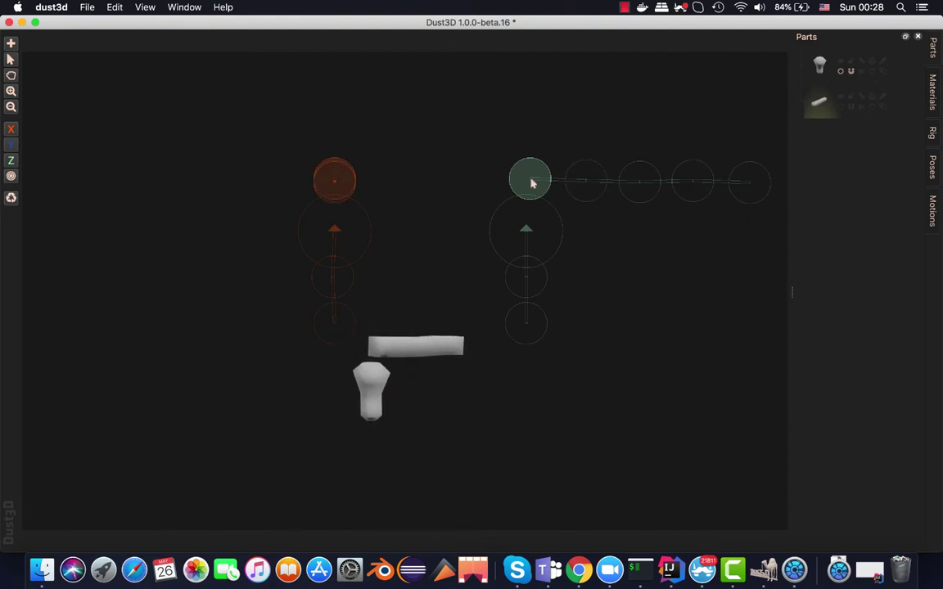
Drag the bar's first, middle and end nodes lower so the chain bends downward.
mouse_move(533, 185)
mouse_down()
mouse_move(529, 203)
mouse_move(543, 227)
mouse_up()
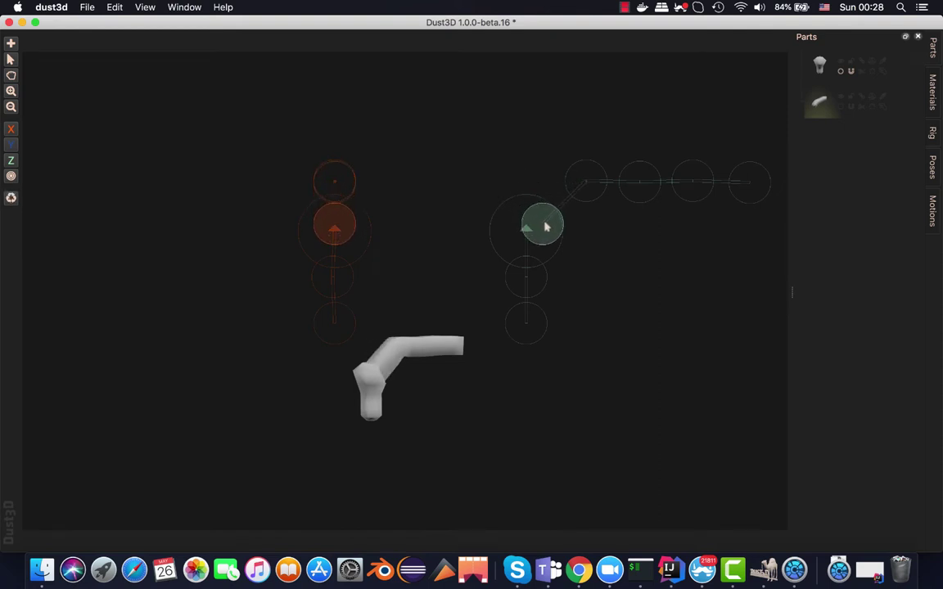
drag(593, 190, 653, 219)
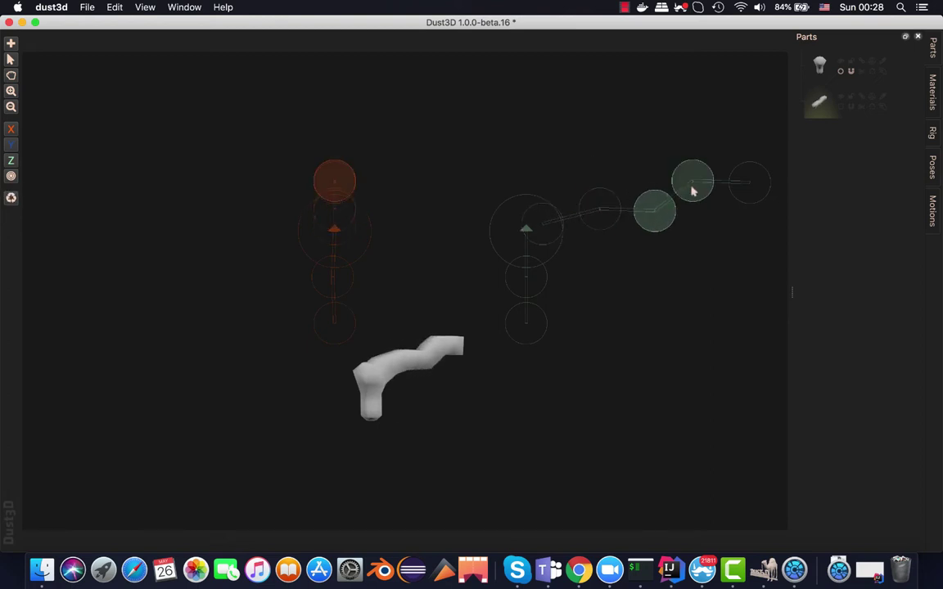
mouse_move(693, 187)
mouse_down()
mouse_move(714, 218)
mouse_move(766, 219)
mouse_up()
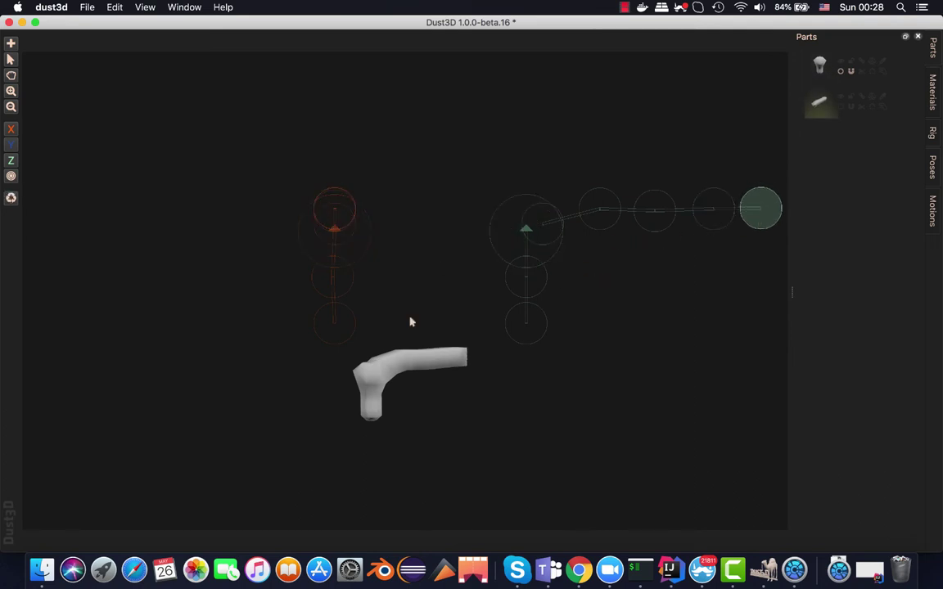
mouse_move(387, 409)
mouse_down()
mouse_move(434, 415)
mouse_move(475, 402)
mouse_move(464, 421)
mouse_up()
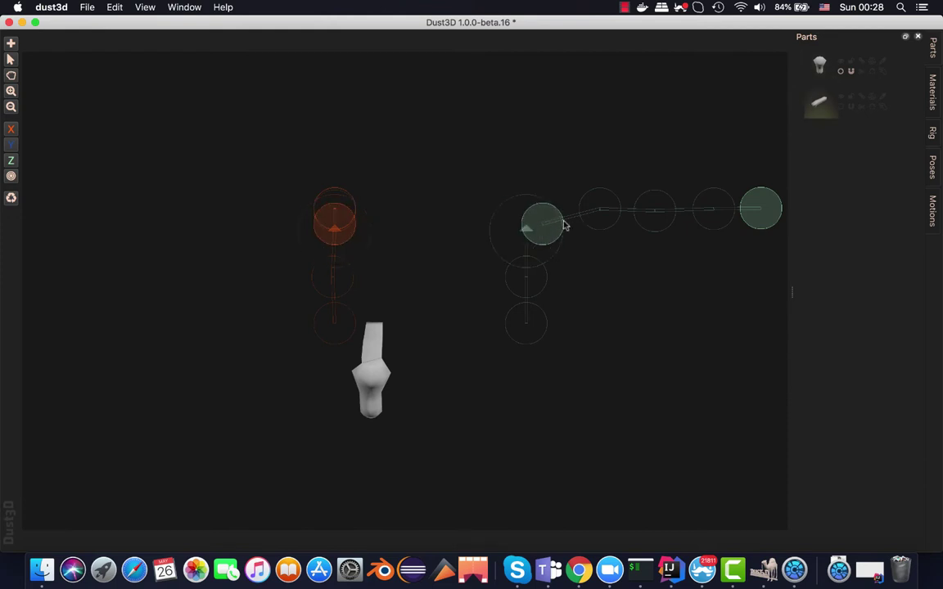
Enlarge the middle nodes of the body chain to thicken the torso.
click(605, 214)
scroll(605, 213, up, 4)
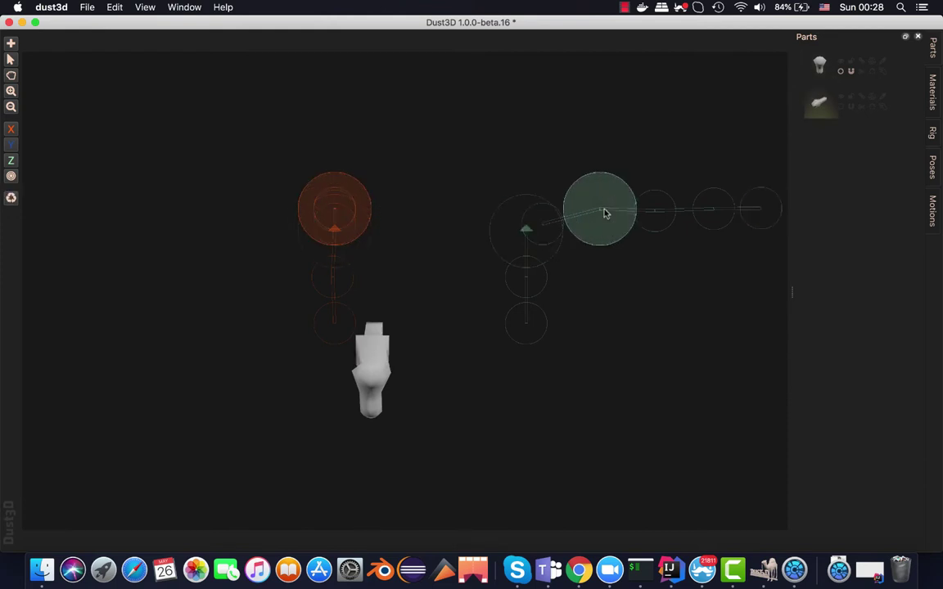
click(655, 214)
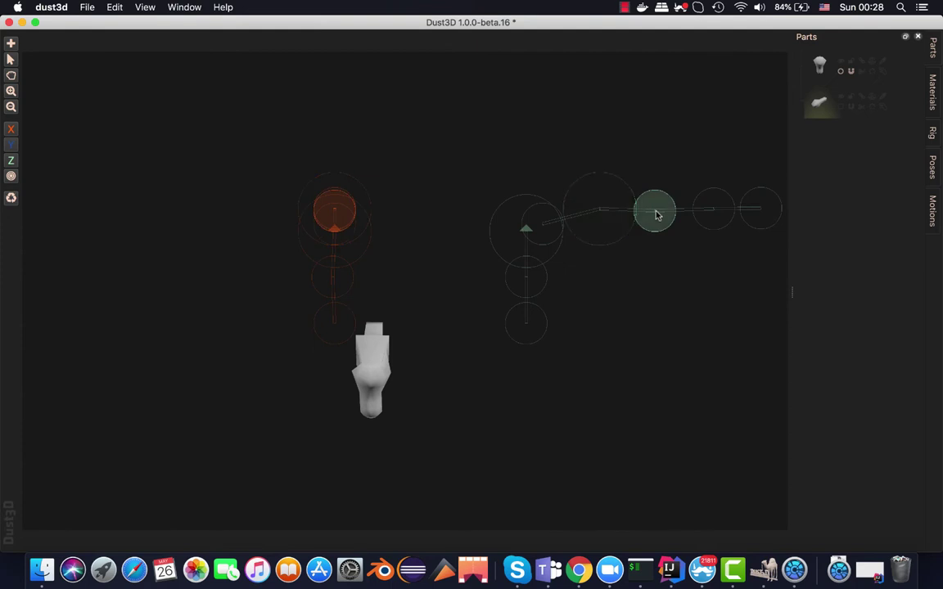
scroll(655, 214, up, 4)
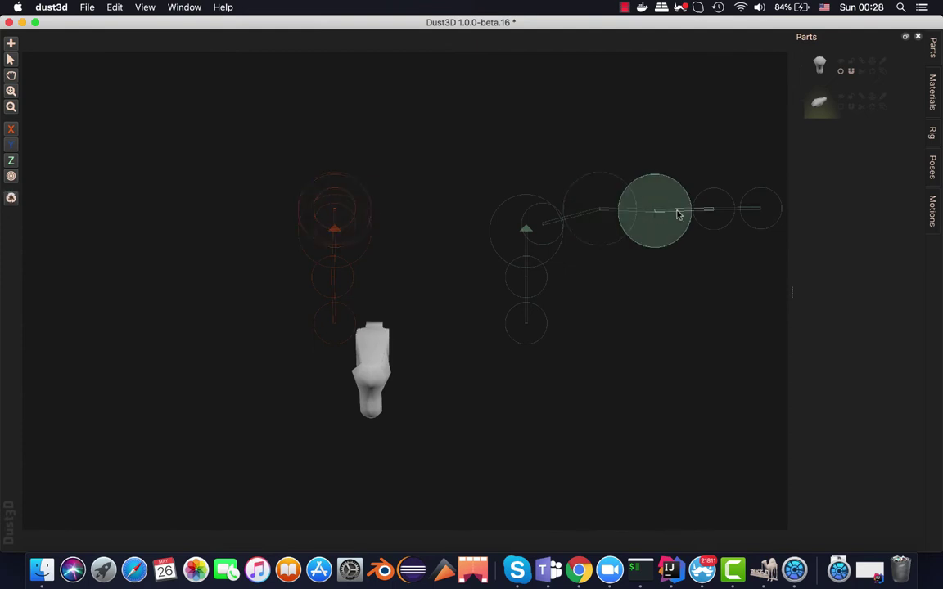
click(701, 214)
scroll(702, 215, up, 4)
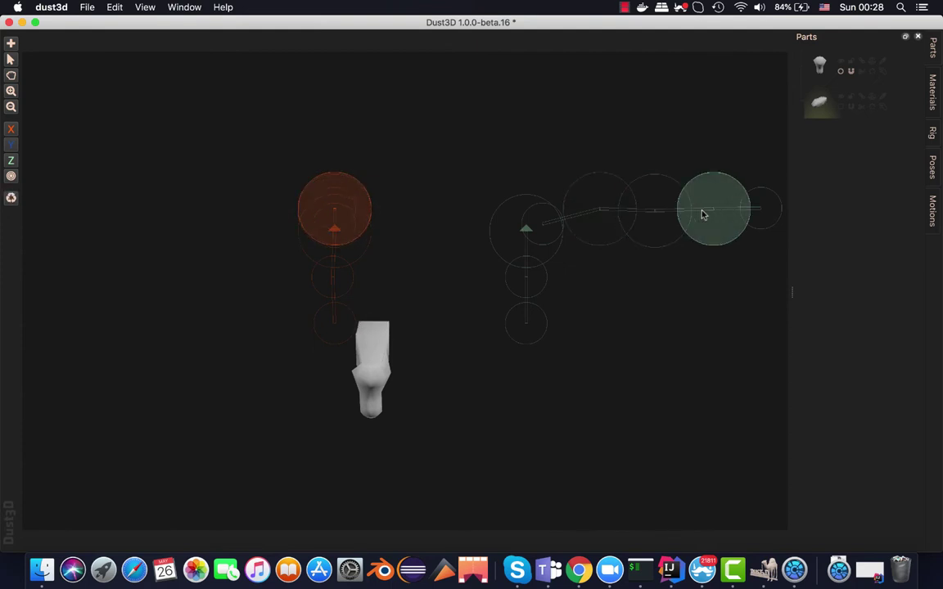
click(664, 214)
scroll(664, 215, up, 4)
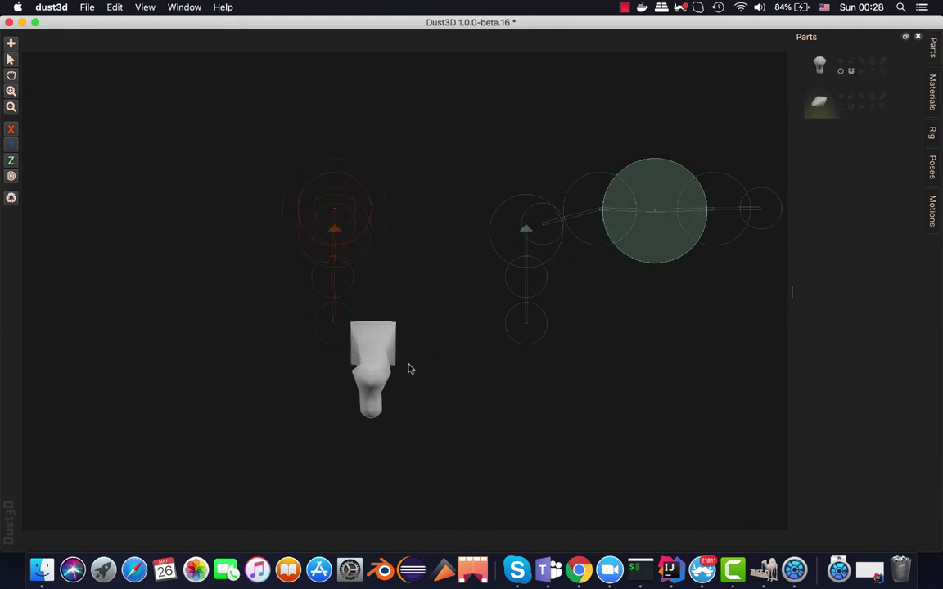
mouse_move(409, 369)
middle_down()
mouse_move(471, 410)
mouse_move(512, 394)
mouse_move(326, 385)
mouse_move(320, 360)
mouse_move(311, 370)
mouse_move(322, 364)
middle_up()
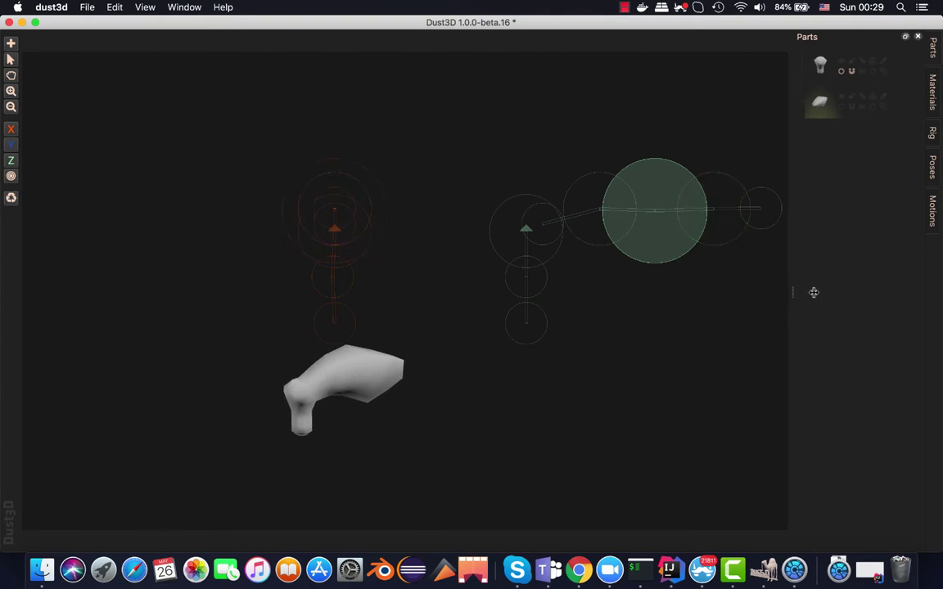
Widen the canvas, clear the selection, and turn on rounding for the body part.
drag(791, 292, 836, 290)
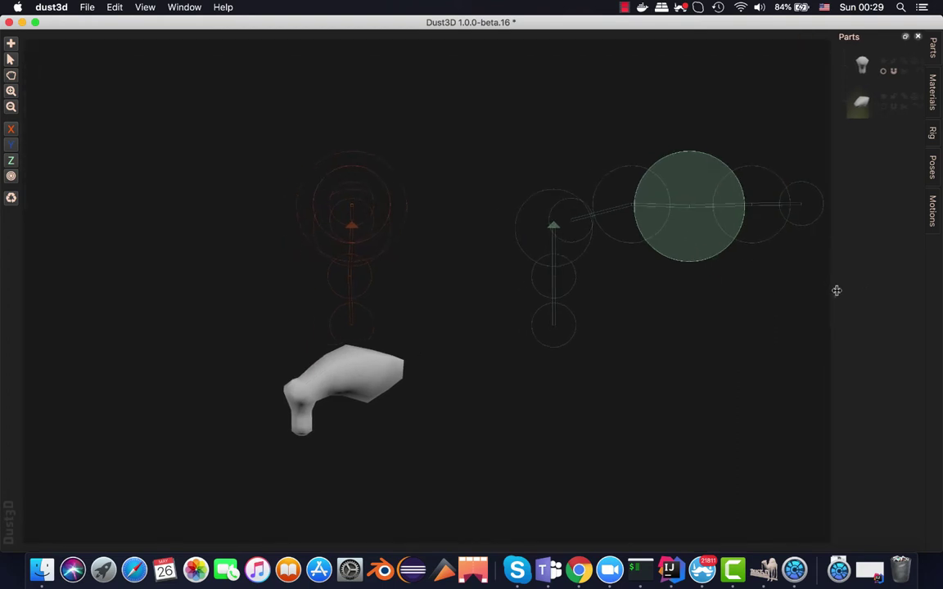
click(645, 294)
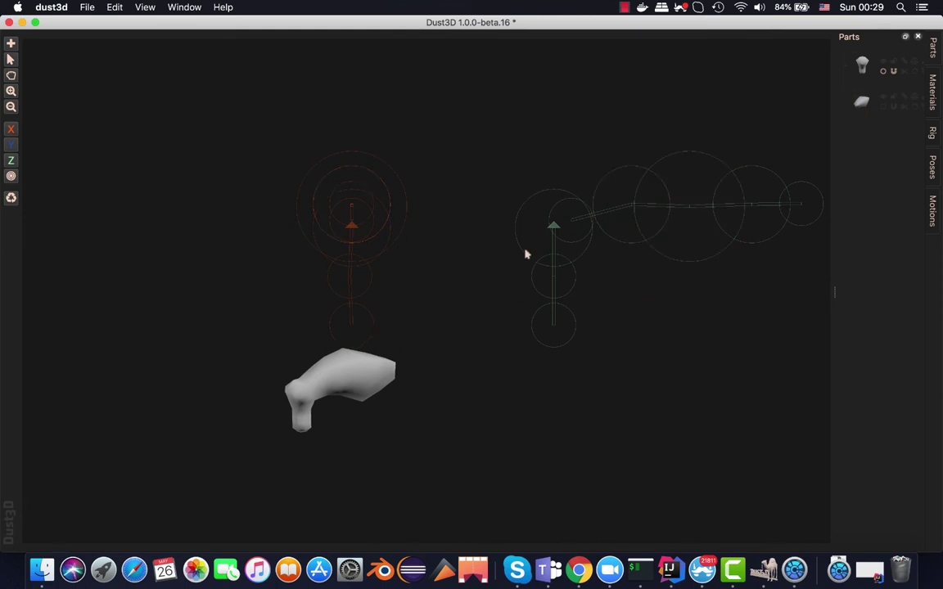
mouse_move(347, 385)
mouse_down()
mouse_move(448, 383)
mouse_move(442, 394)
mouse_up()
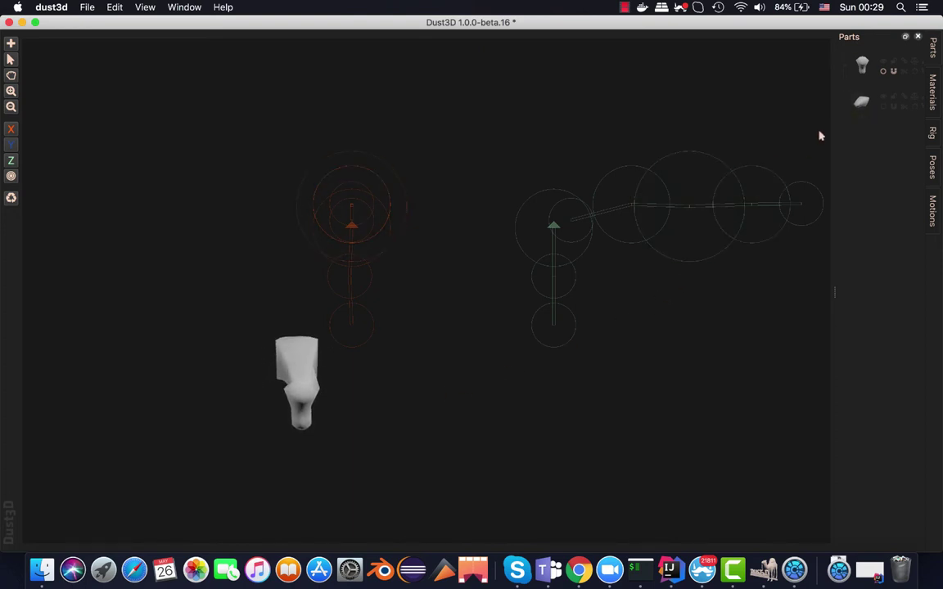
click(884, 108)
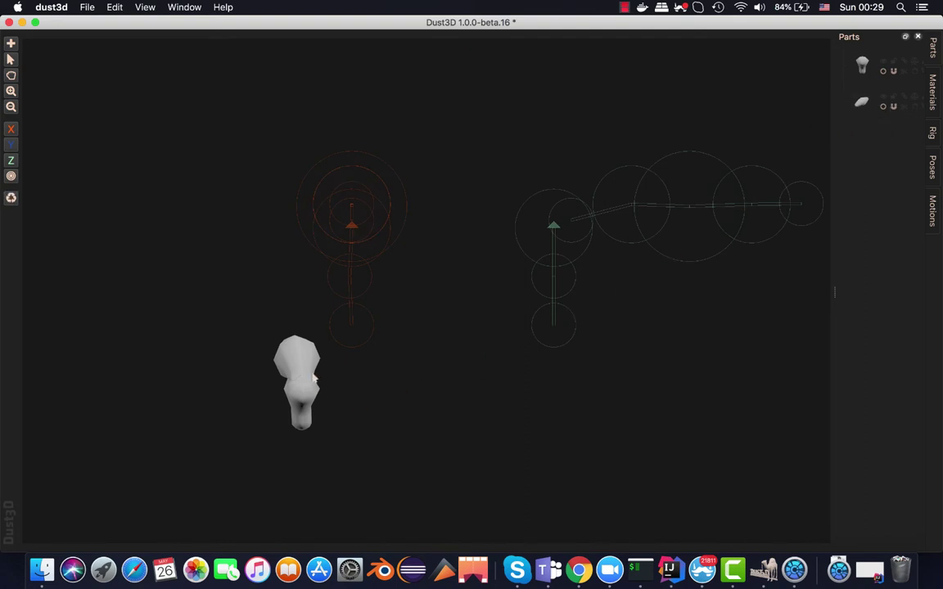
mouse_move(313, 378)
mouse_down()
mouse_move(173, 380)
mouse_move(276, 387)
mouse_move(207, 390)
mouse_move(255, 391)
mouse_move(184, 406)
mouse_move(311, 354)
mouse_move(302, 362)
mouse_move(206, 367)
mouse_up()
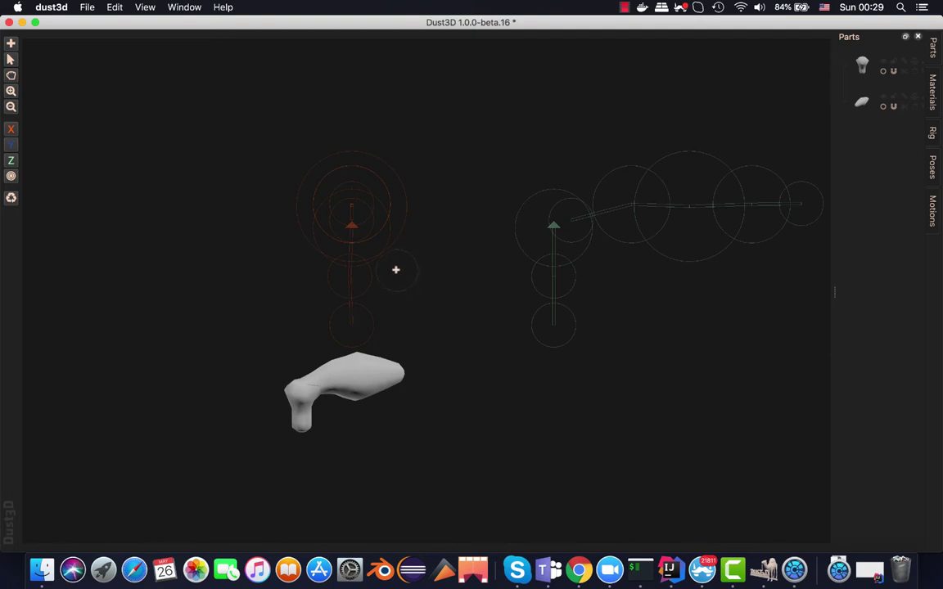
Place a five-node chain below the body as a new leg part.
click(400, 269)
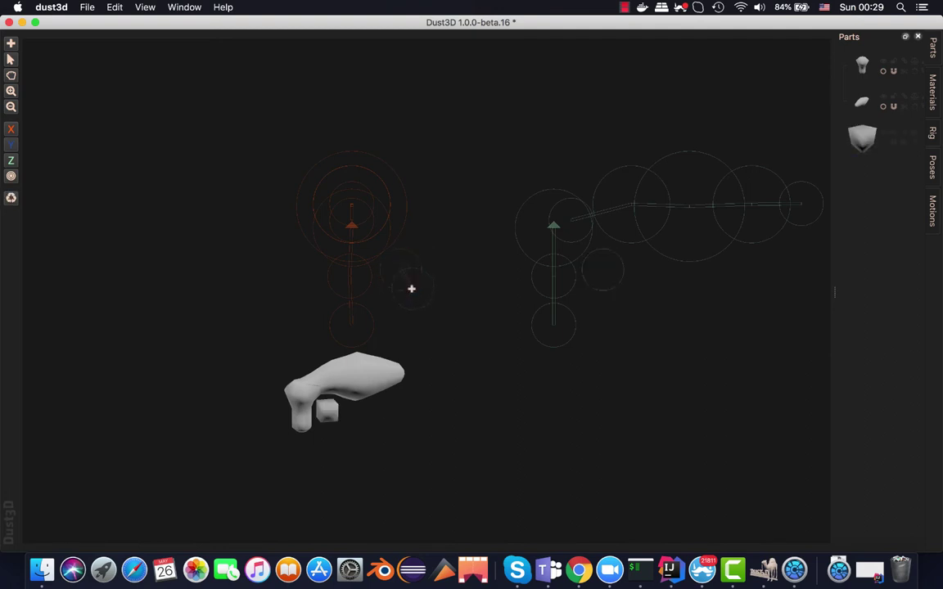
click(417, 298)
click(426, 338)
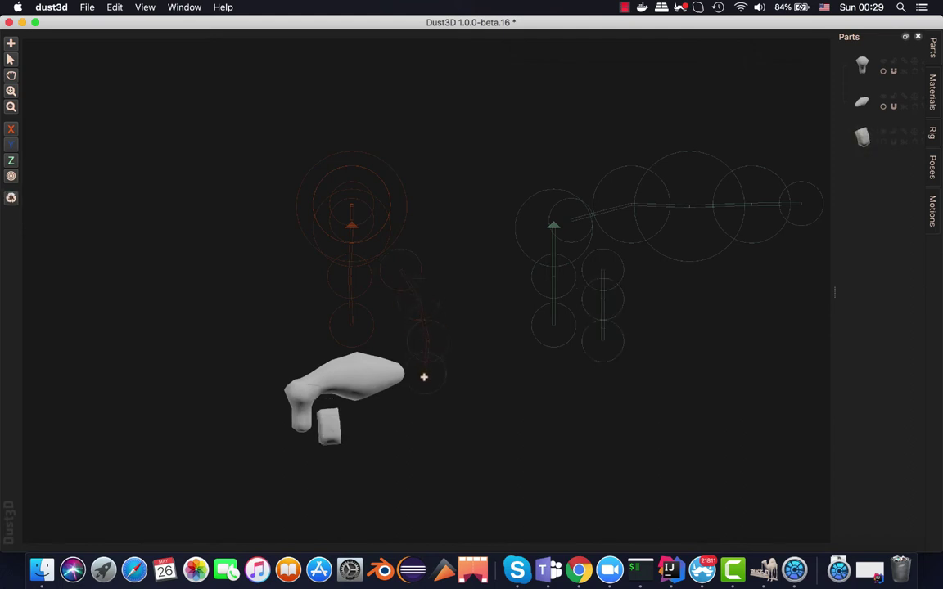
click(429, 386)
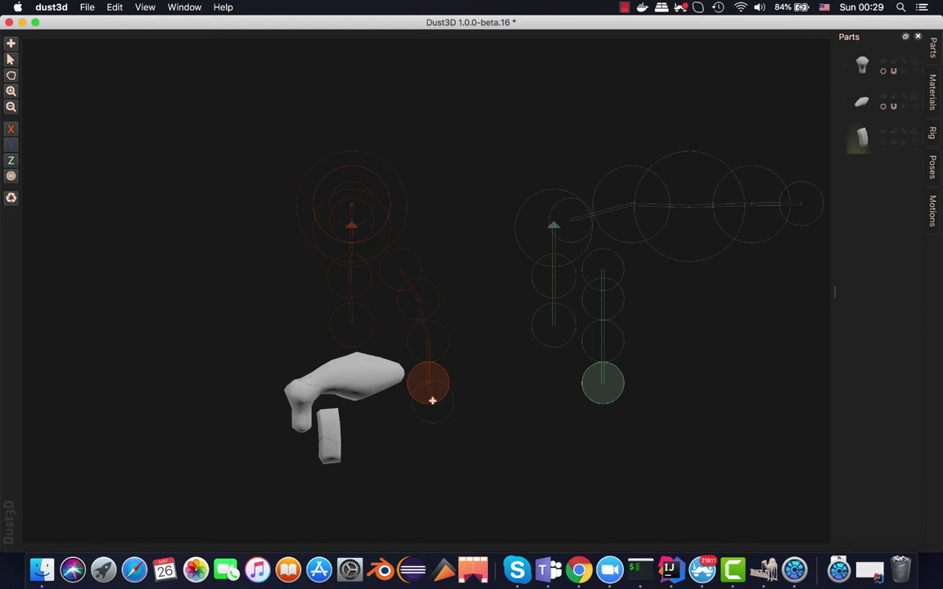
click(432, 400)
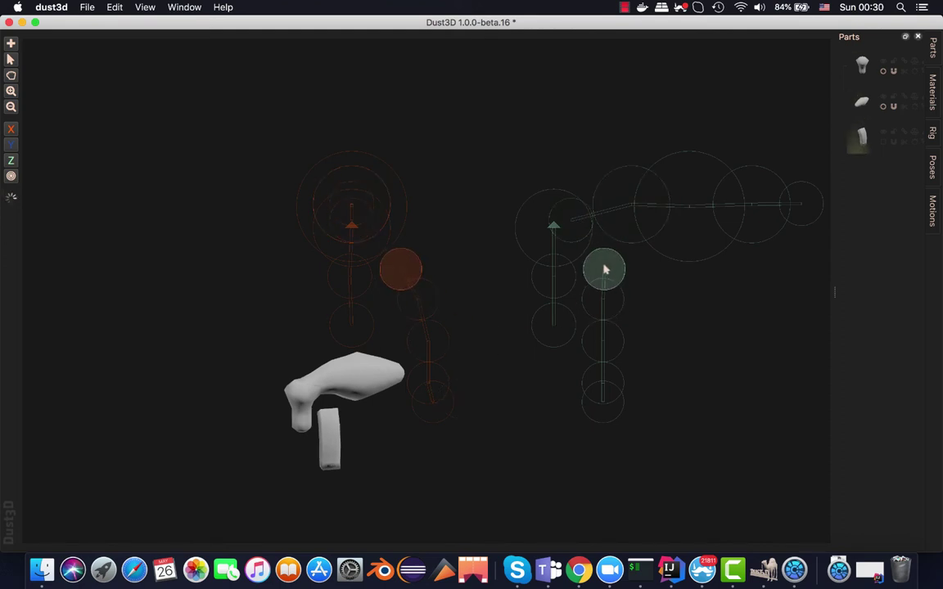
Drag the leg nodes to join the top into the body and bend the lower leg.
drag(604, 269, 621, 222)
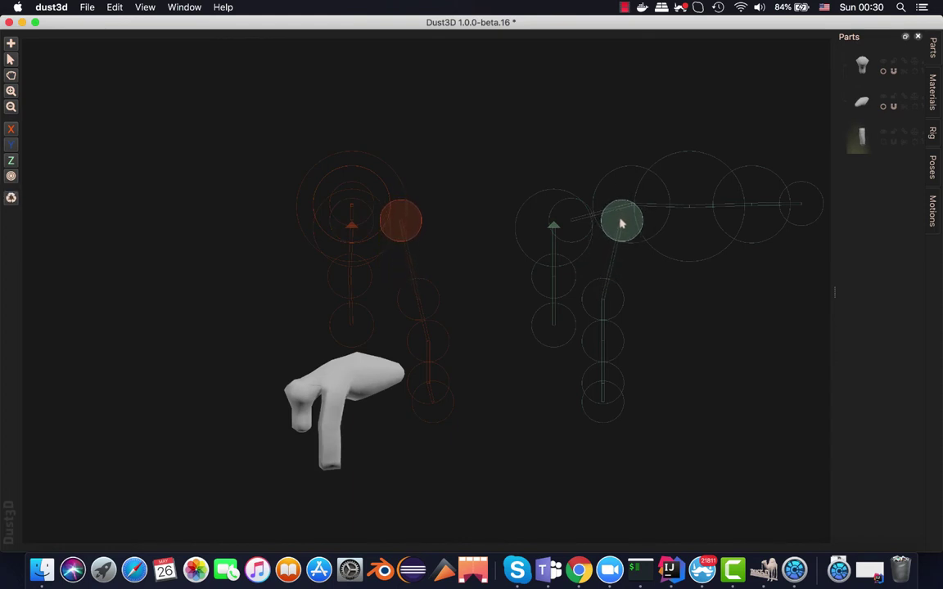
mouse_move(604, 298)
mouse_down()
mouse_move(618, 280)
mouse_move(622, 329)
mouse_move(612, 333)
mouse_move(620, 326)
mouse_up()
mouse_move(603, 381)
mouse_down()
mouse_move(632, 373)
mouse_move(638, 415)
mouse_move(650, 416)
mouse_up()
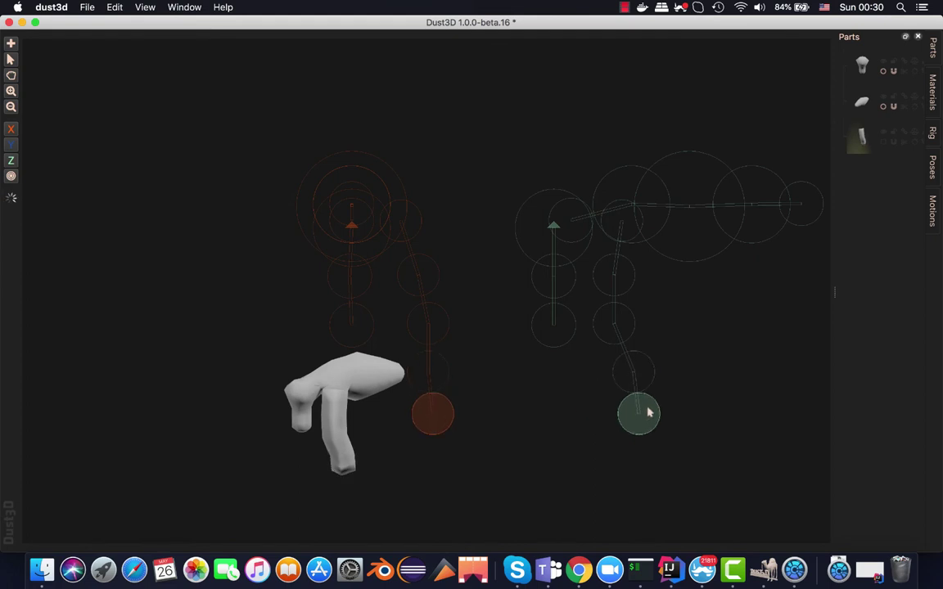
drag(632, 381, 622, 370)
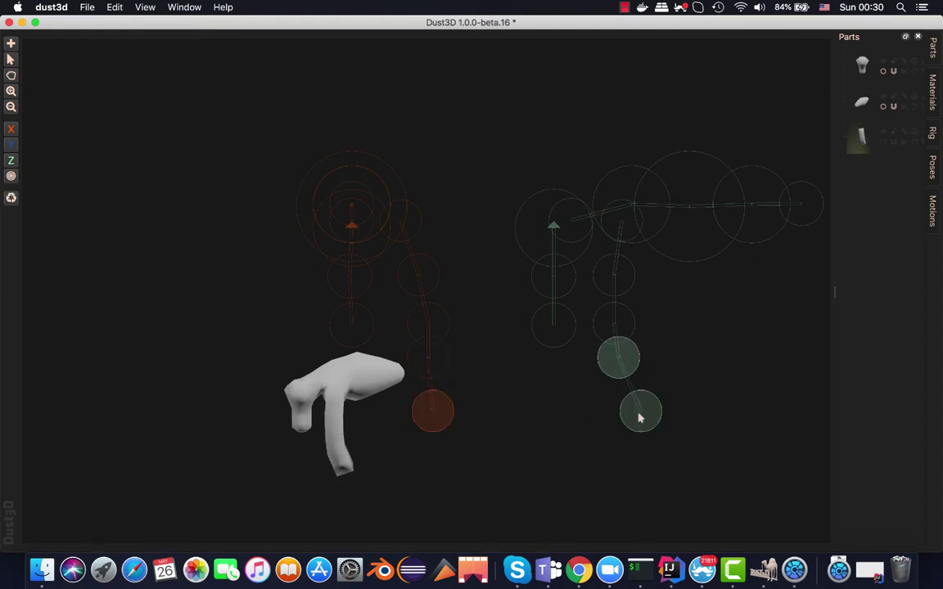
drag(640, 415, 625, 400)
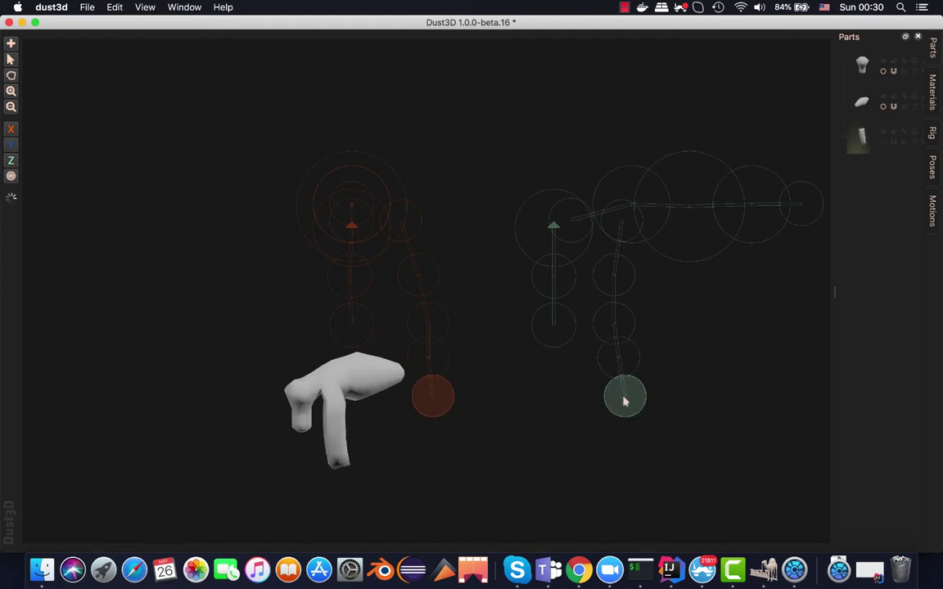
mouse_move(393, 393)
middle_down()
mouse_move(379, 400)
mouse_move(401, 385)
middle_up()
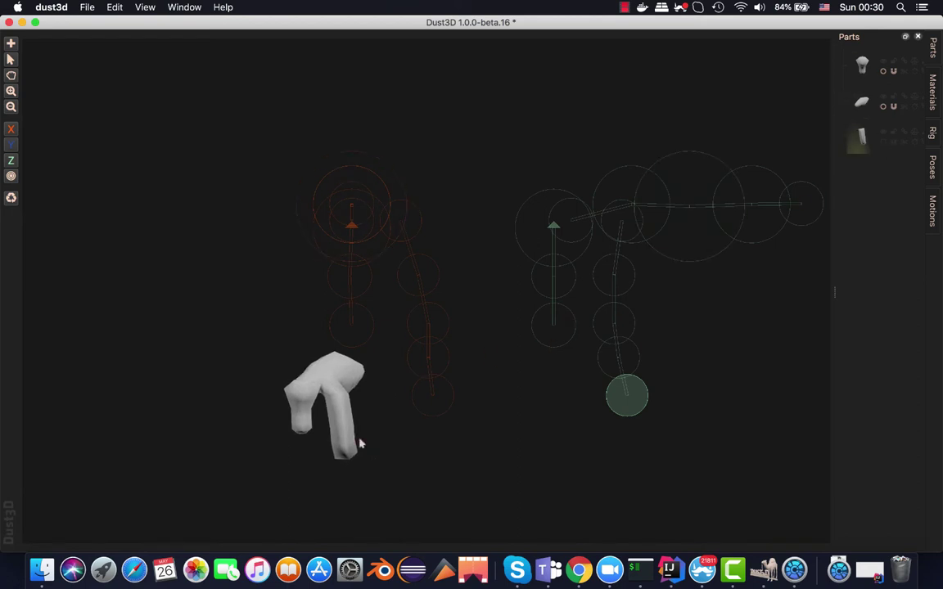
mouse_move(361, 442)
middle_down()
mouse_move(393, 406)
mouse_move(366, 394)
mouse_move(358, 403)
middle_up()
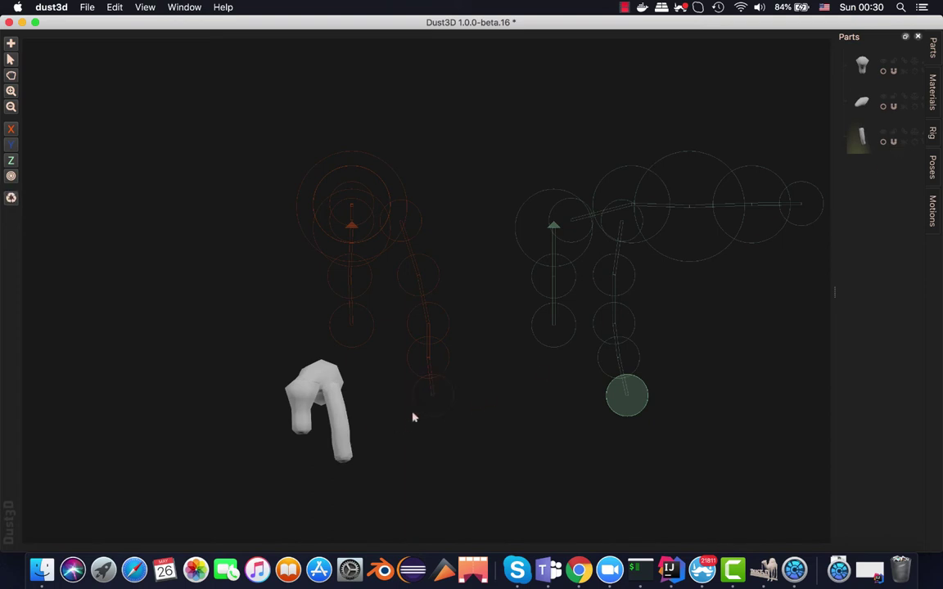
mouse_move(350, 447)
mouse_down()
mouse_move(365, 451)
mouse_move(357, 447)
mouse_up()
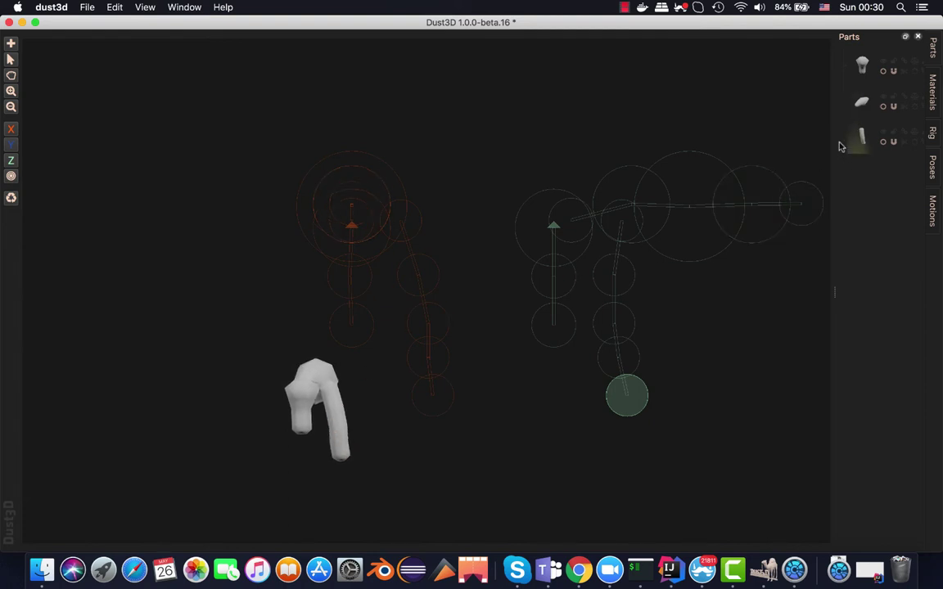
drag(831, 131, 792, 135)
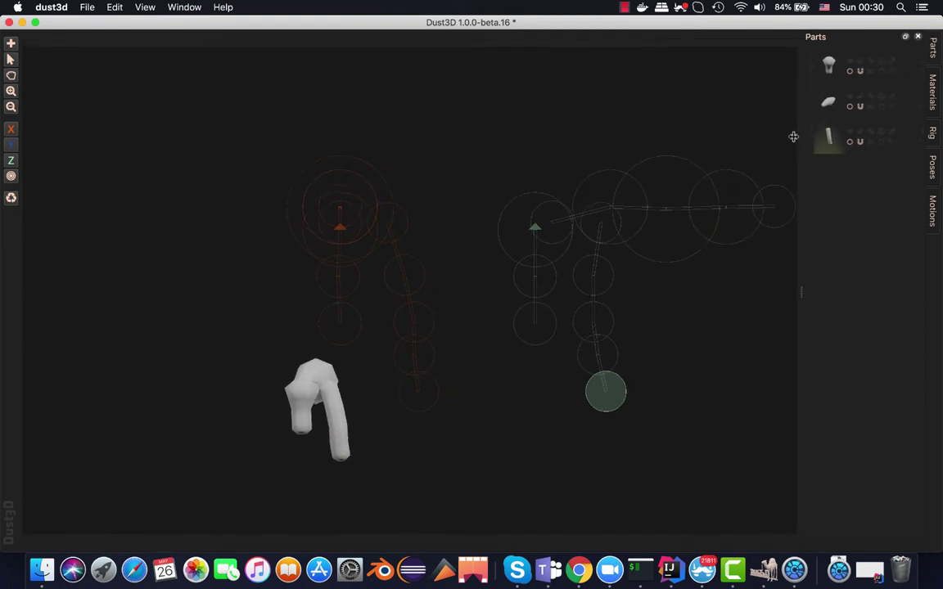
Mirror the front leg, nudge its foot left, and enlarge the knee node.
click(874, 134)
mouse_move(292, 421)
mouse_down()
mouse_move(284, 460)
mouse_move(276, 431)
mouse_move(206, 444)
mouse_move(292, 452)
mouse_move(310, 439)
mouse_move(277, 424)
mouse_move(248, 436)
mouse_move(236, 415)
mouse_move(173, 434)
mouse_move(209, 444)
mouse_move(177, 459)
mouse_up()
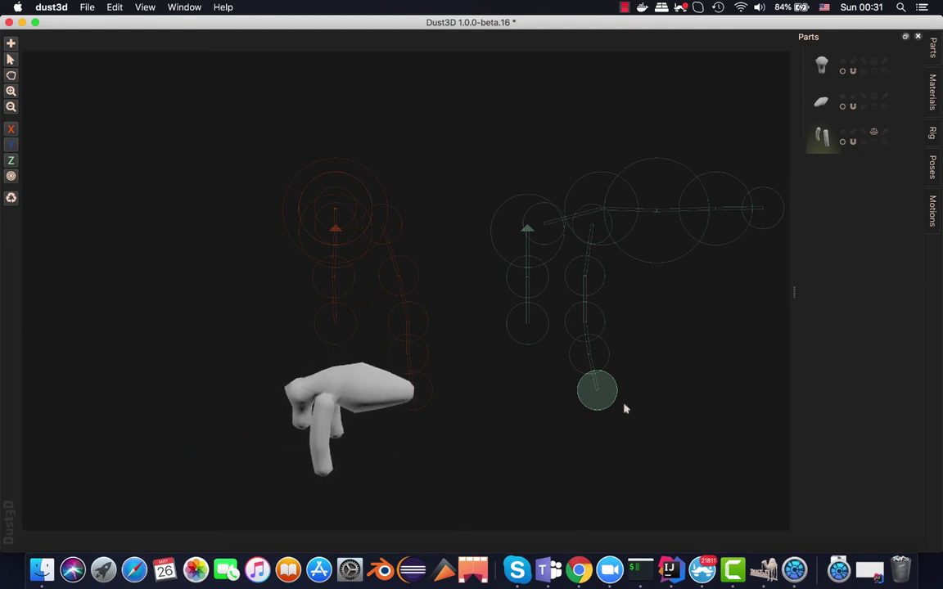
drag(611, 395, 580, 392)
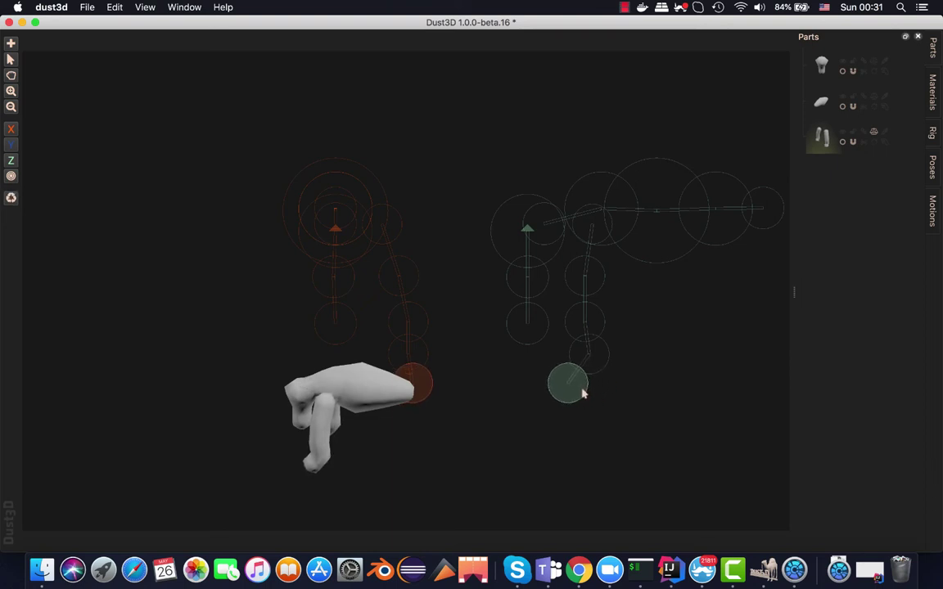
click(589, 332)
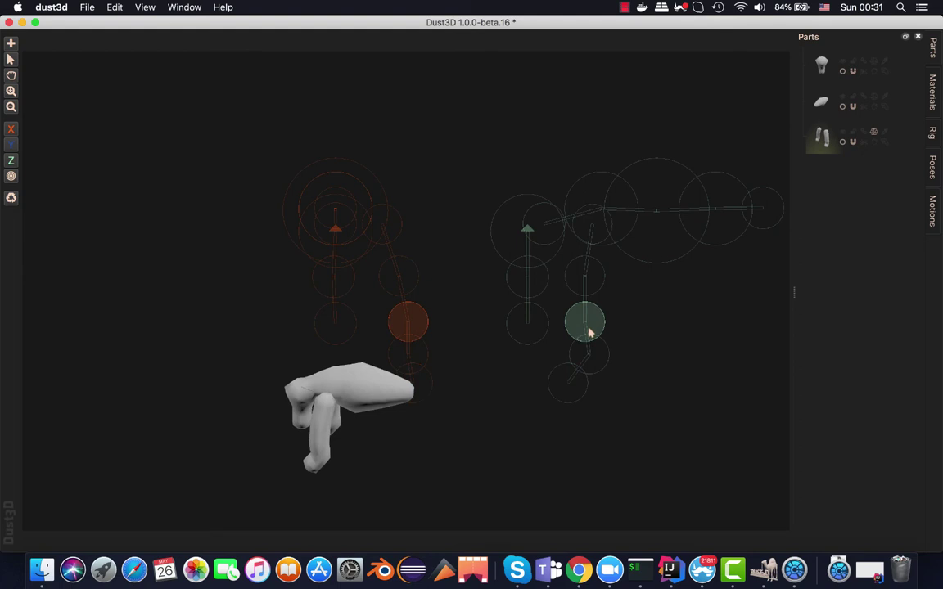
scroll(589, 332, up, 5)
scroll(589, 332, down, 5)
scroll(589, 331, up, 5)
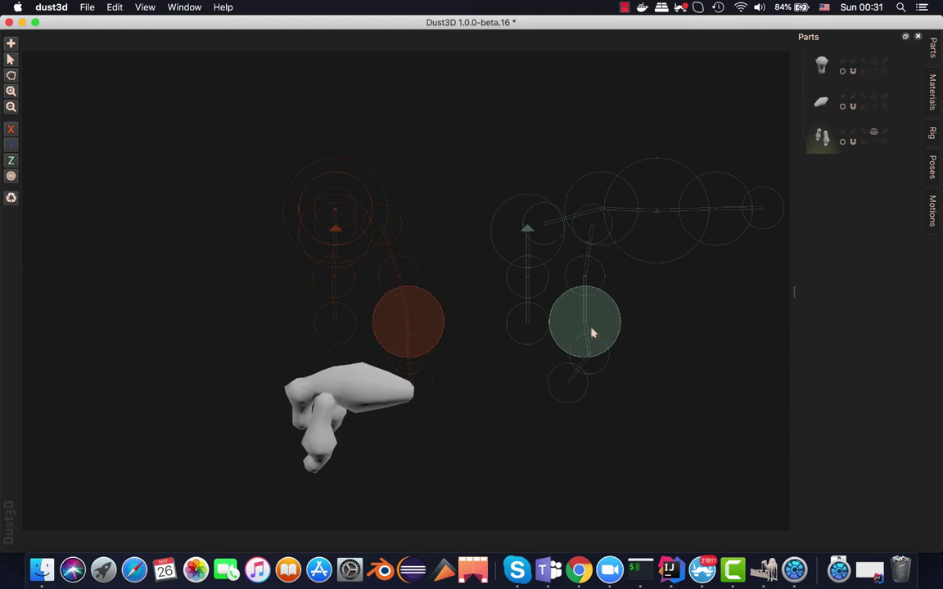
Add and enlarge a node below the knee, then enlarge the leg's top node.
click(593, 351)
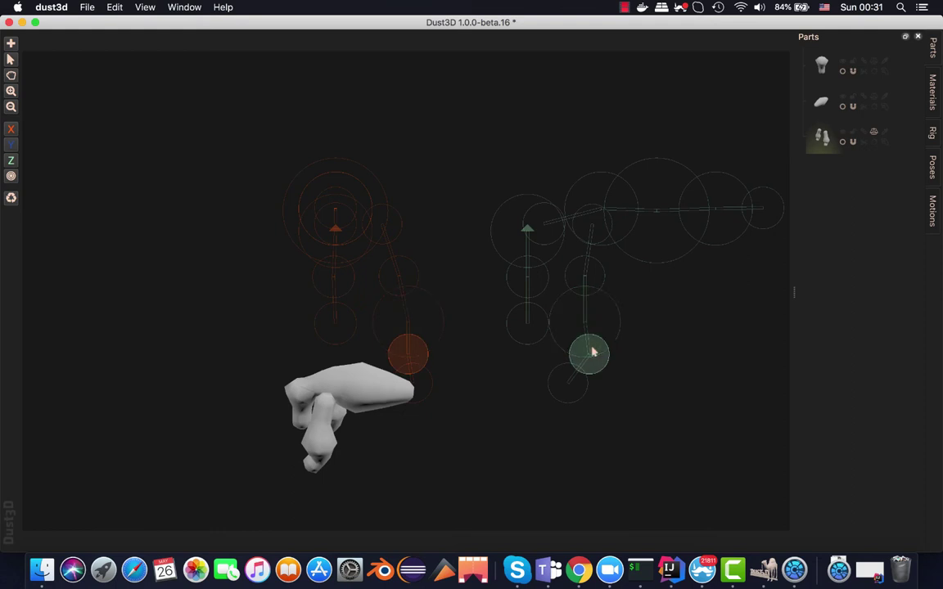
scroll(594, 352, up, 5)
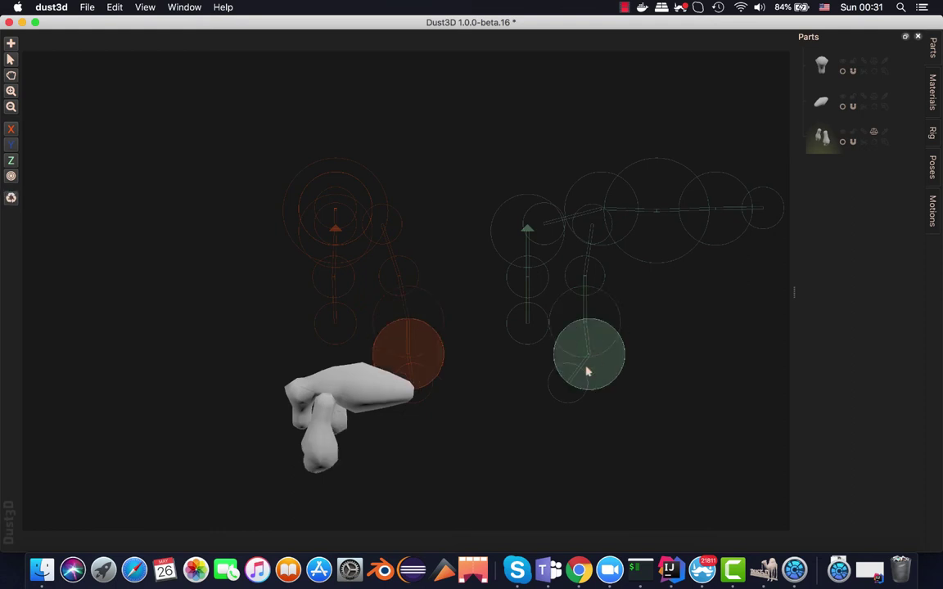
drag(572, 394, 561, 398)
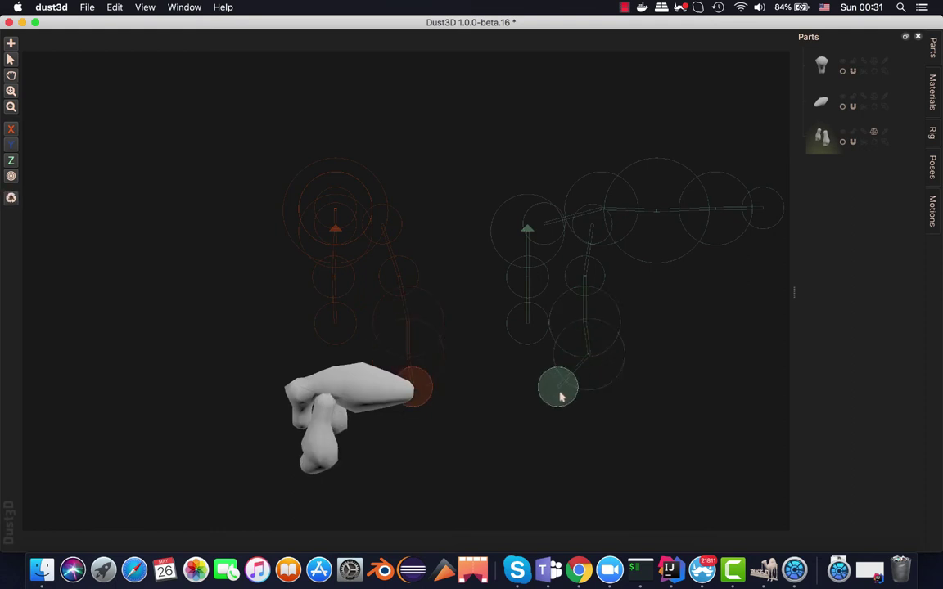
mouse_move(374, 434)
middle_down()
mouse_move(505, 406)
mouse_move(541, 409)
mouse_move(444, 425)
mouse_move(393, 447)
middle_up()
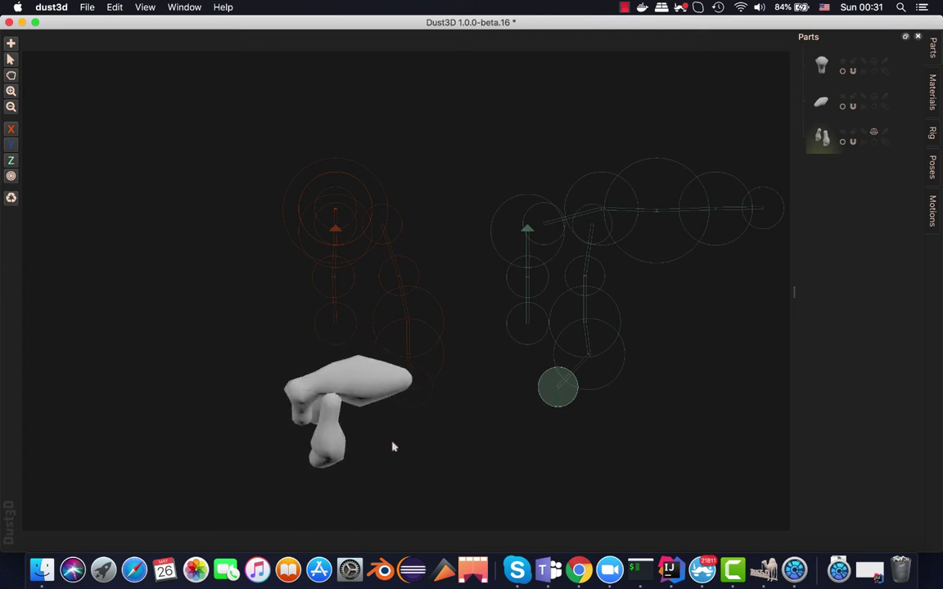
click(598, 242)
scroll(598, 242, up, 5)
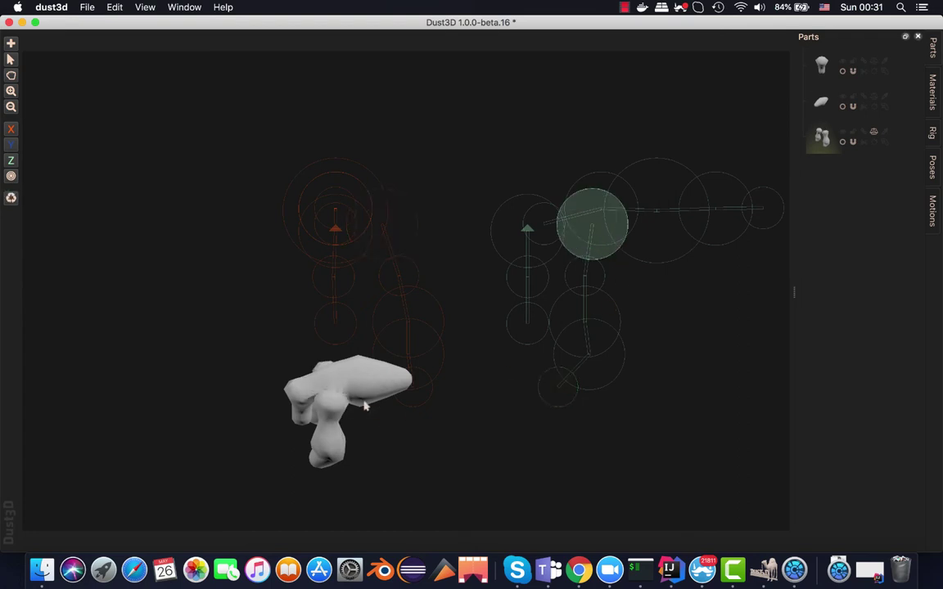
mouse_move(365, 406)
mouse_down()
mouse_move(487, 390)
mouse_move(446, 434)
mouse_move(350, 432)
mouse_move(353, 410)
mouse_move(385, 400)
mouse_move(356, 415)
mouse_up()
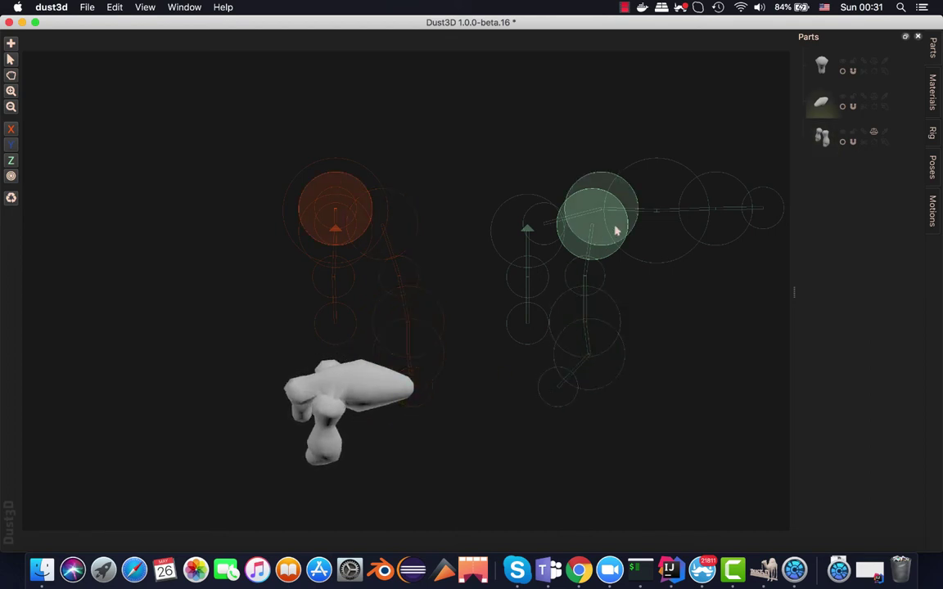
Attempt a new node at the rear, undo the misplaced node, and clear the selection.
click(735, 291)
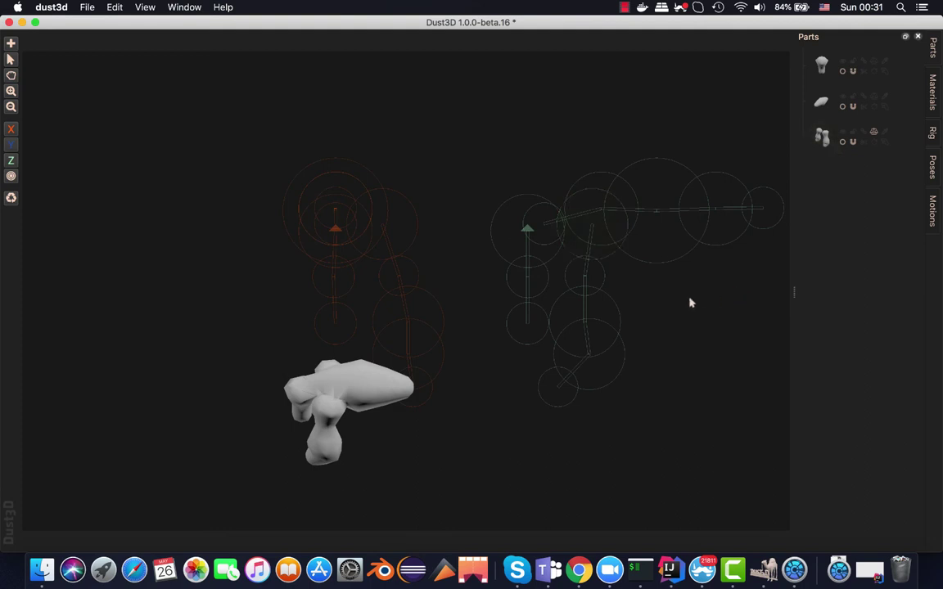
right_click(733, 296)
click(739, 294)
click(725, 279)
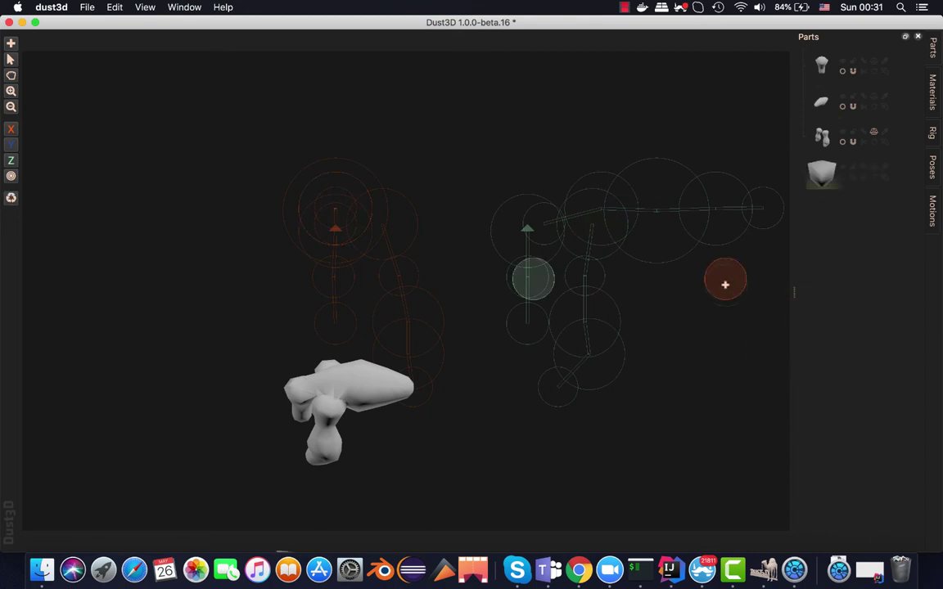
key(ctrl+z)
click(527, 322)
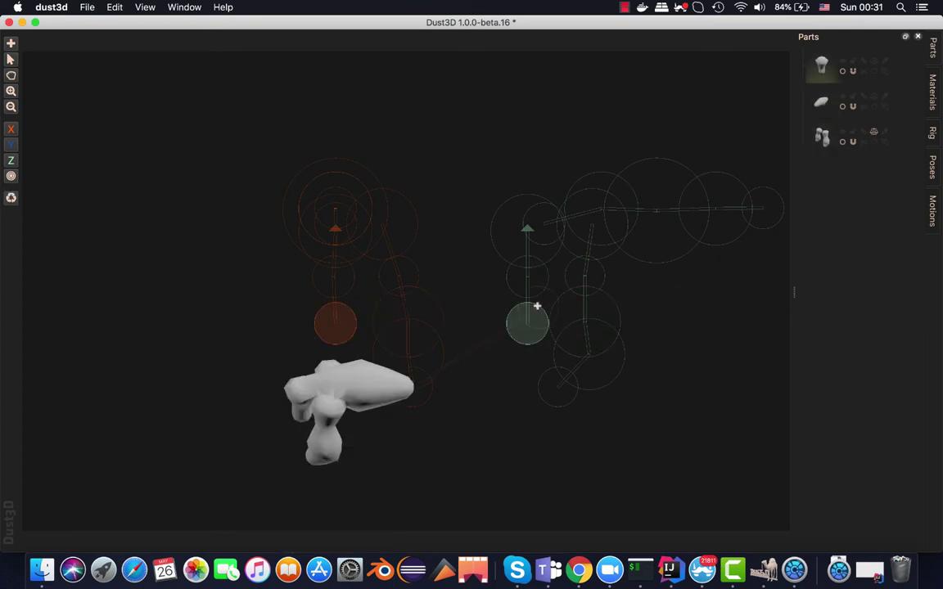
click(291, 288)
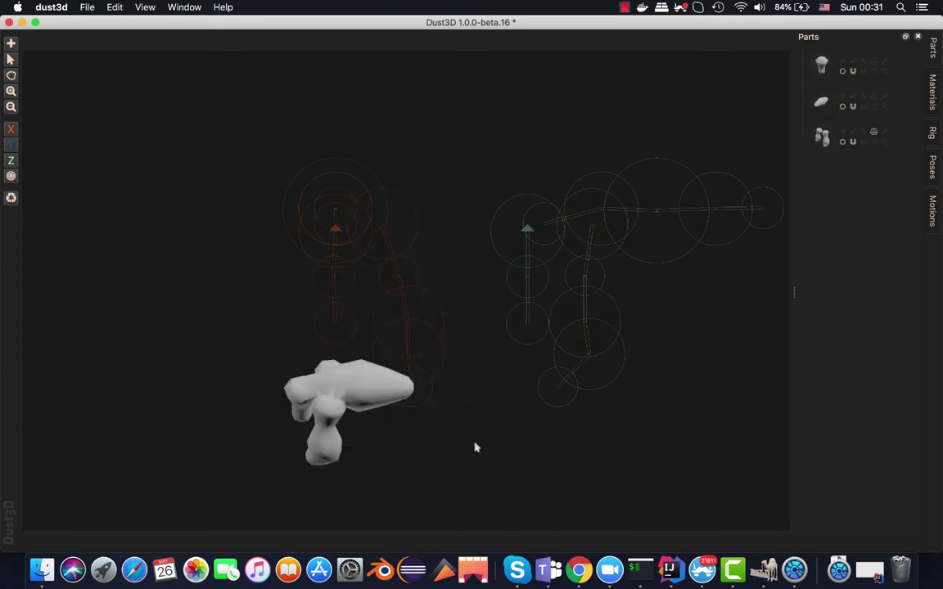
Create a hind leg with hip, knee and foot nodes at the body's rear.
right_click(414, 183)
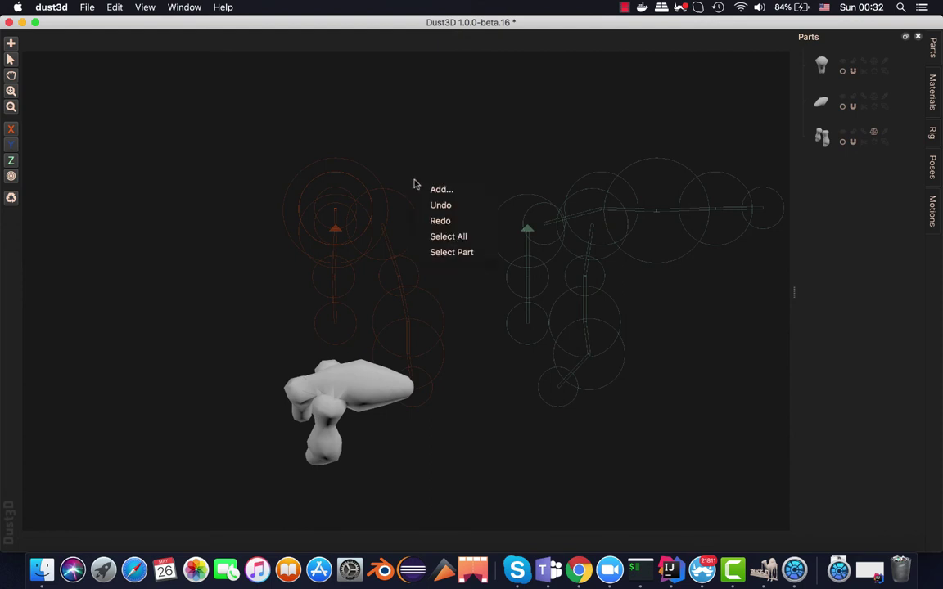
click(433, 190)
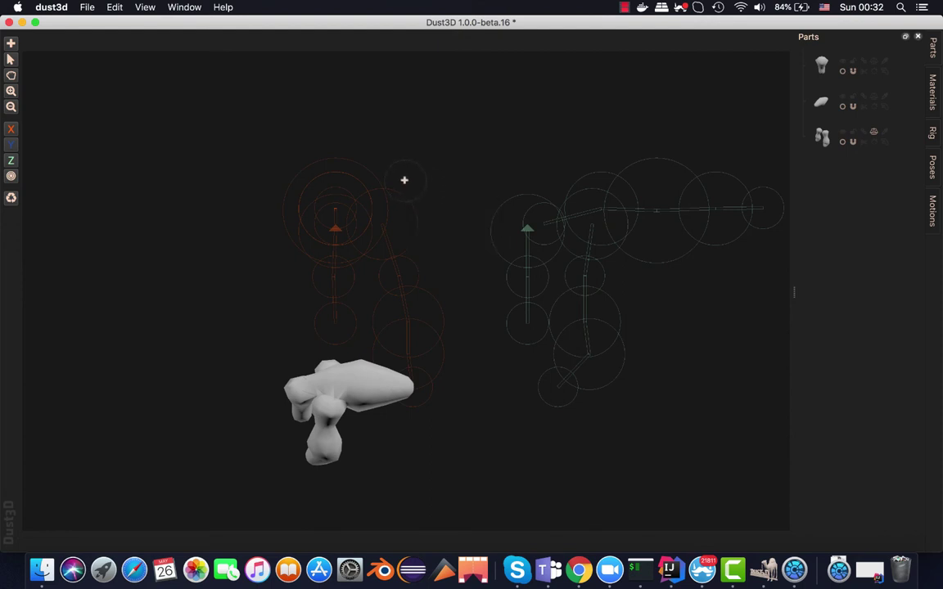
click(404, 181)
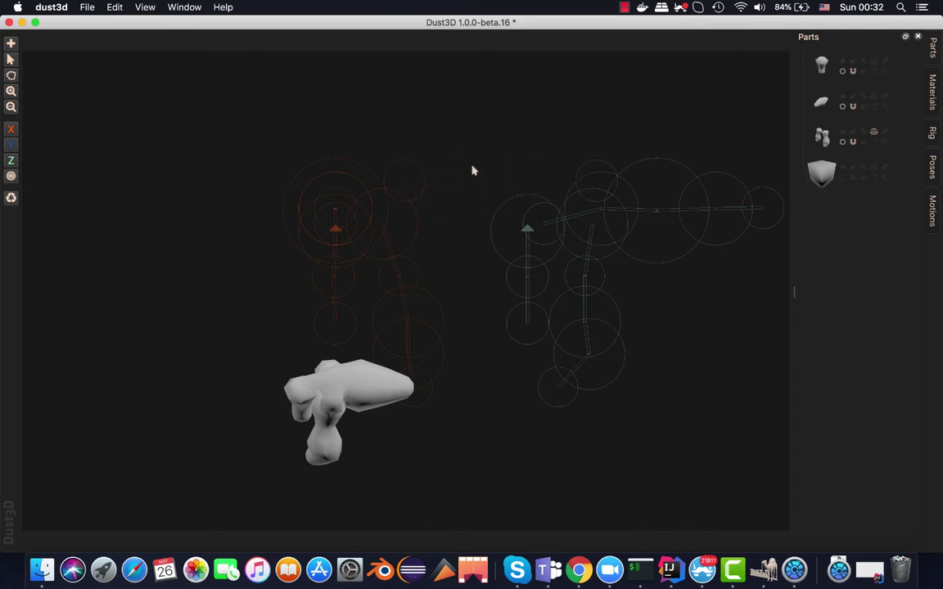
drag(594, 180, 703, 238)
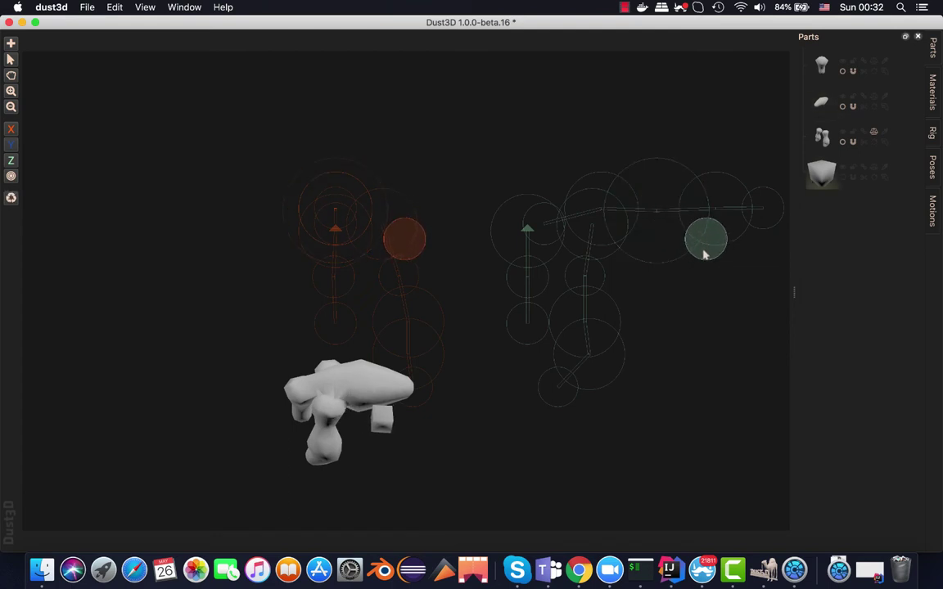
right_click(705, 254)
click(724, 259)
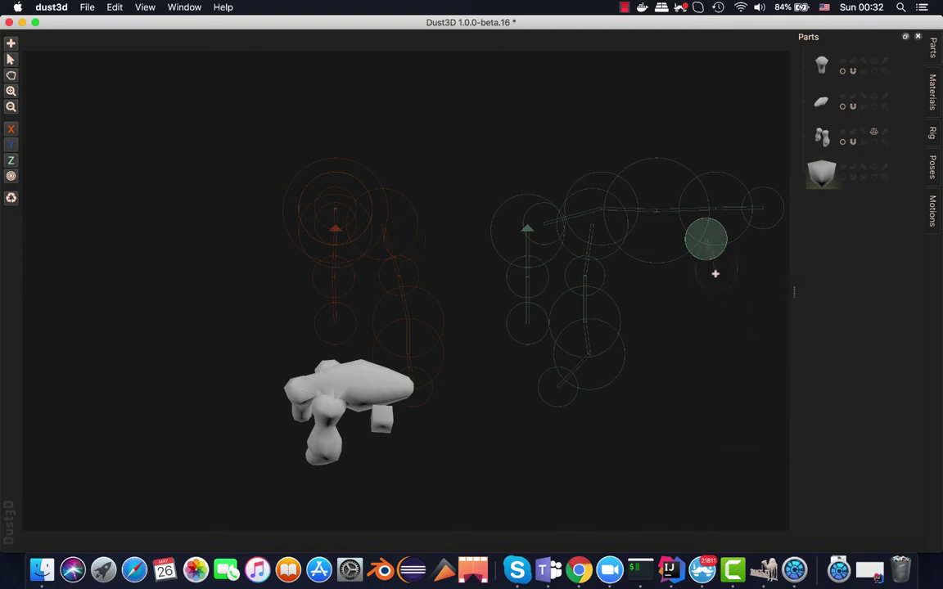
click(725, 343)
click(714, 388)
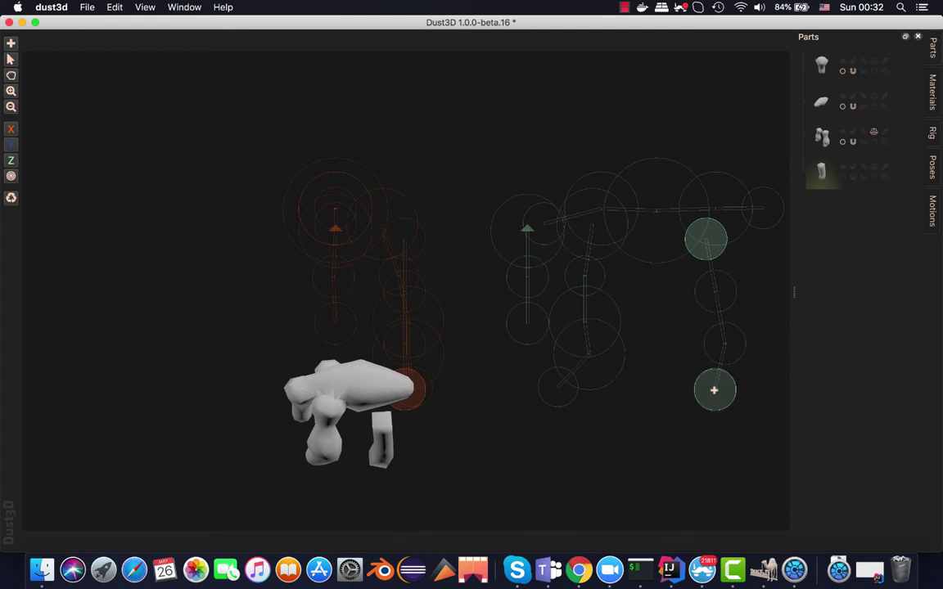
mouse_move(713, 246)
mouse_down()
mouse_move(710, 230)
mouse_move(684, 227)
mouse_up()
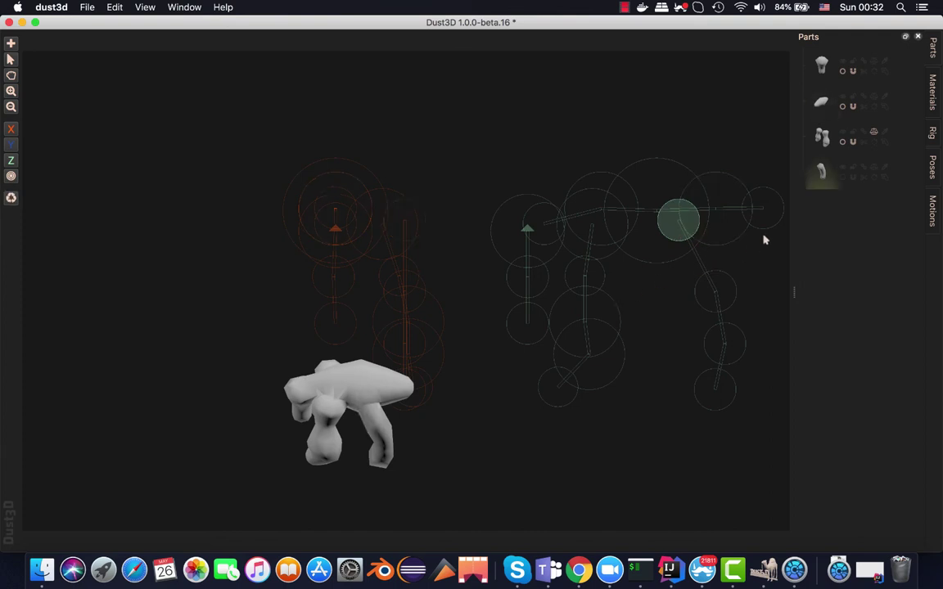
Round off the hind leg's end, mirror it, and orbit the preview to see all four legs.
click(850, 179)
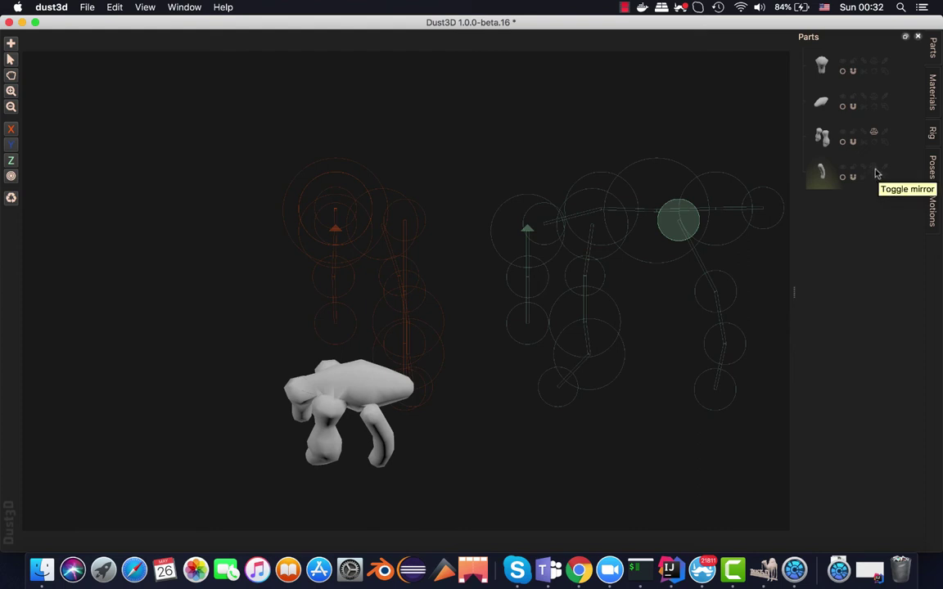
click(873, 168)
mouse_move(319, 422)
mouse_down()
mouse_move(391, 393)
mouse_move(302, 417)
mouse_move(330, 400)
mouse_up()
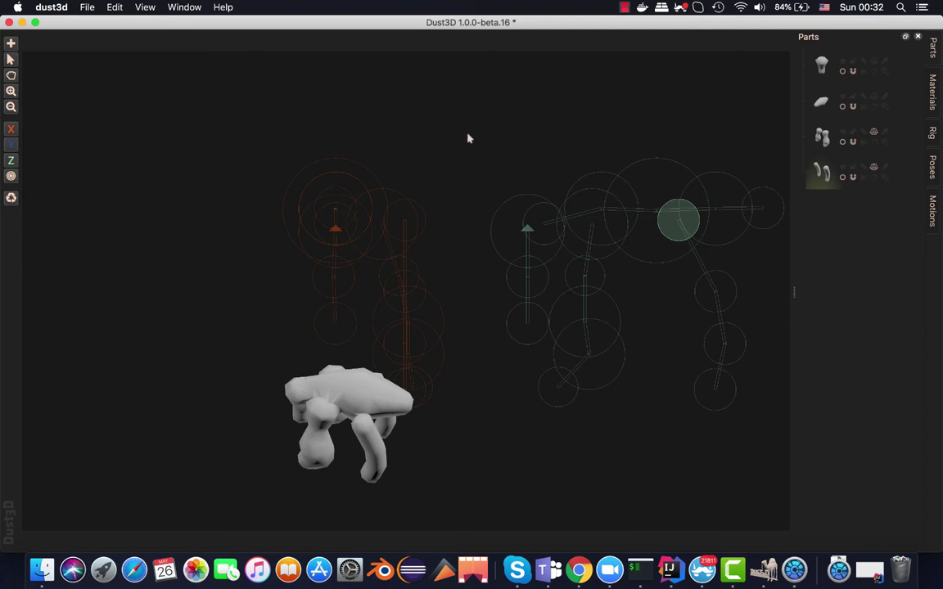
Box-select and deselect the front leg and body nodes, then widen the skeleton canvas.
drag(462, 127, 790, 443)
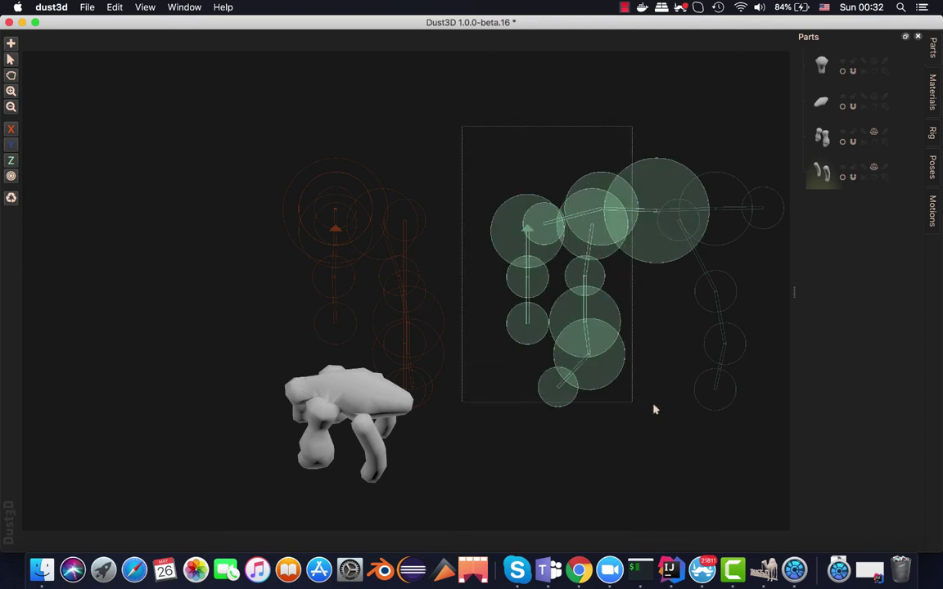
click(647, 302)
drag(450, 115, 806, 465)
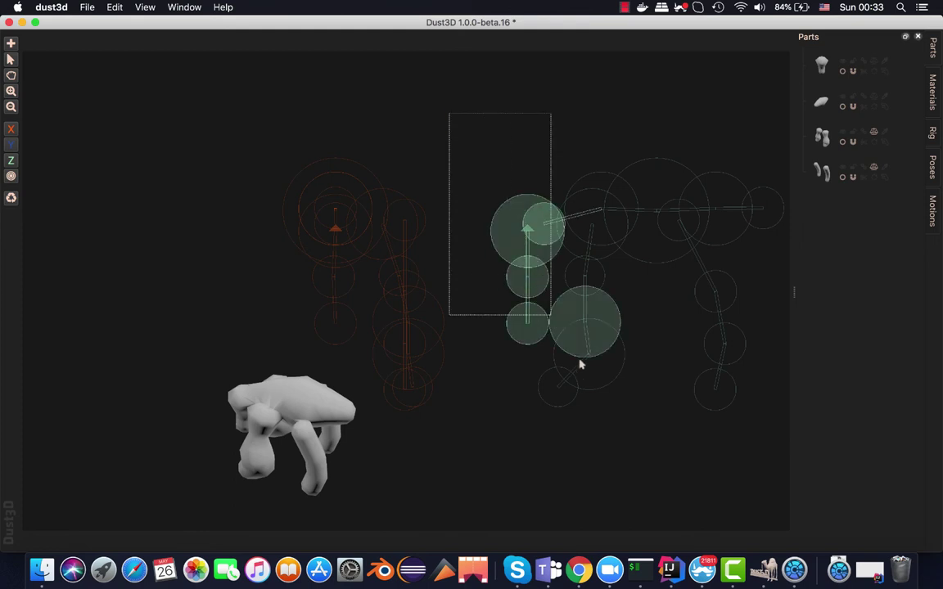
click(668, 376)
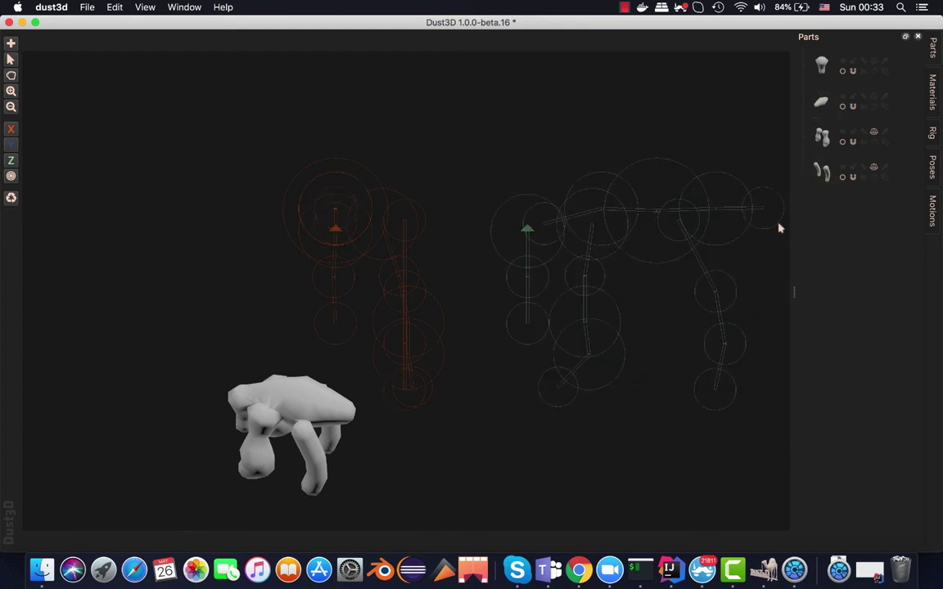
drag(792, 230, 834, 229)
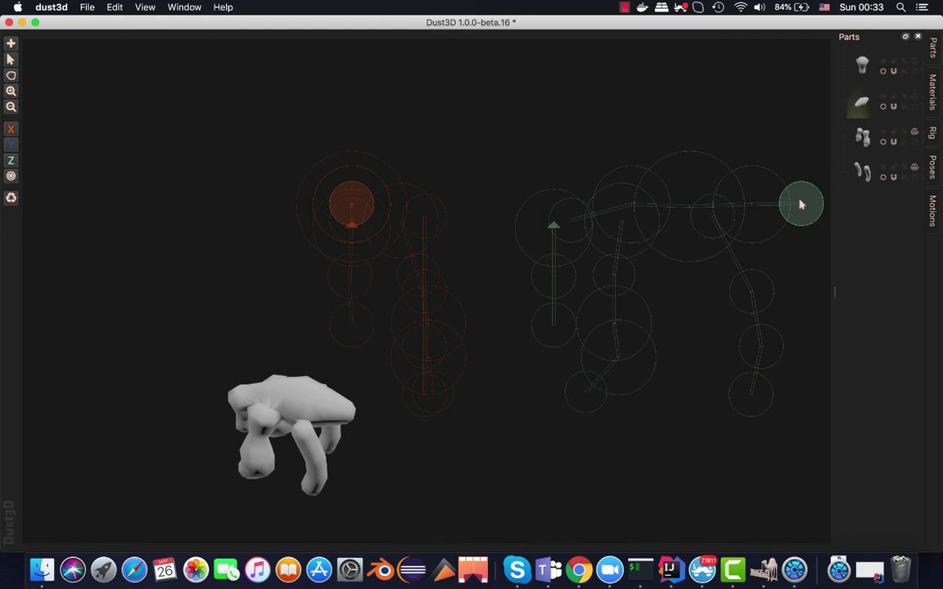
Add a tail node extending from the body's last node.
right_click(801, 204)
click(810, 210)
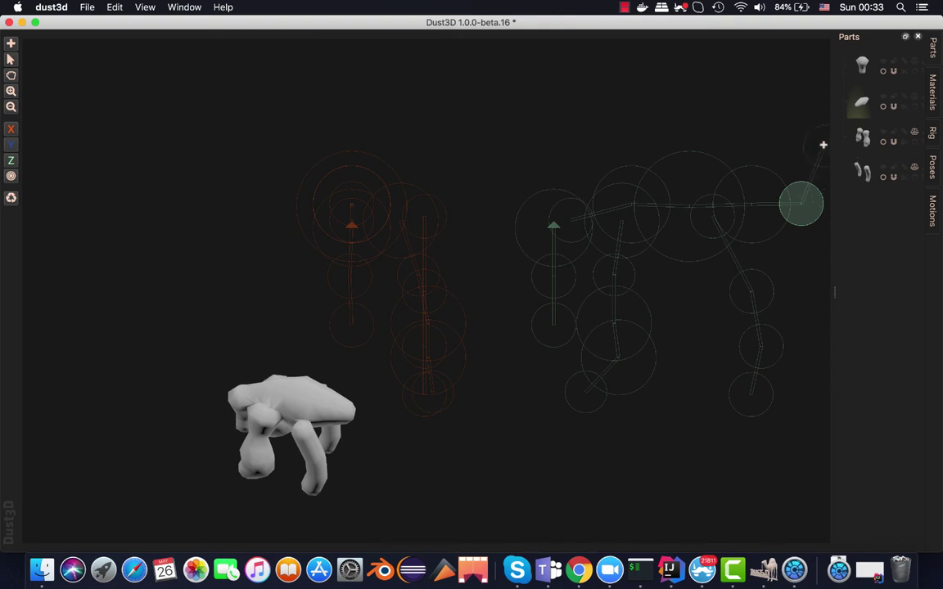
click(816, 150)
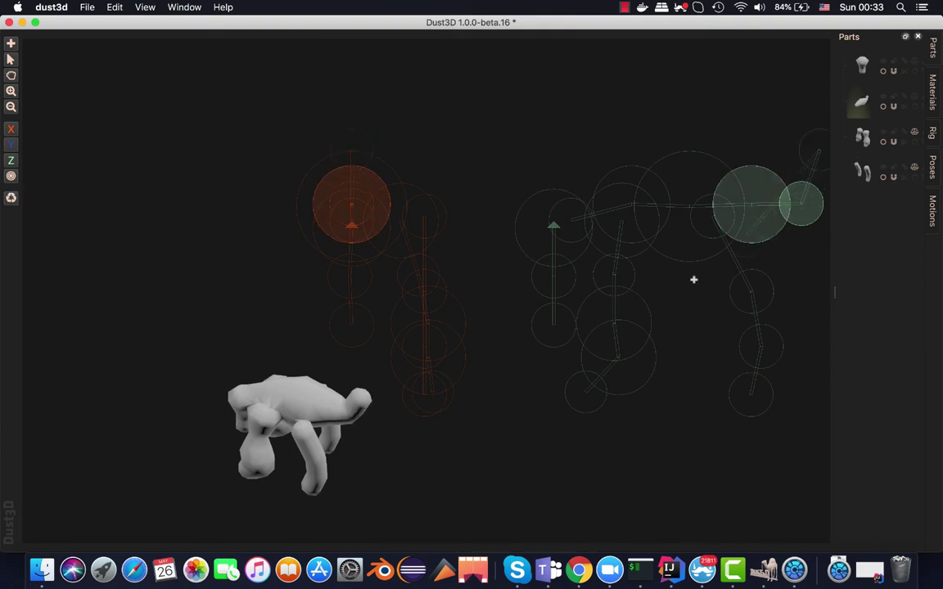
key(Escape)
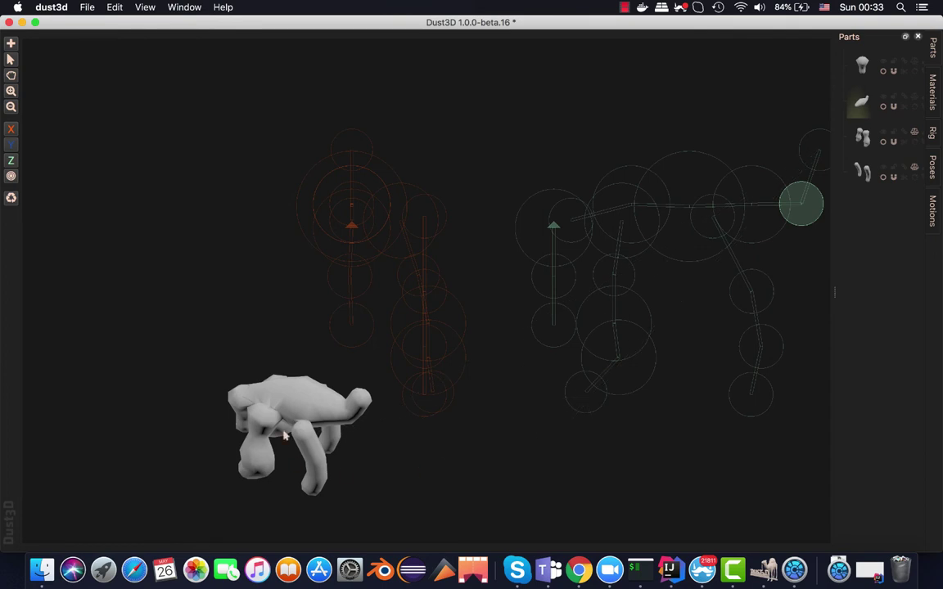
Rotate the preview to inspect the tail from front and top, then select the body part.
mouse_move(285, 436)
mouse_down()
mouse_move(425, 437)
mouse_move(395, 438)
mouse_up()
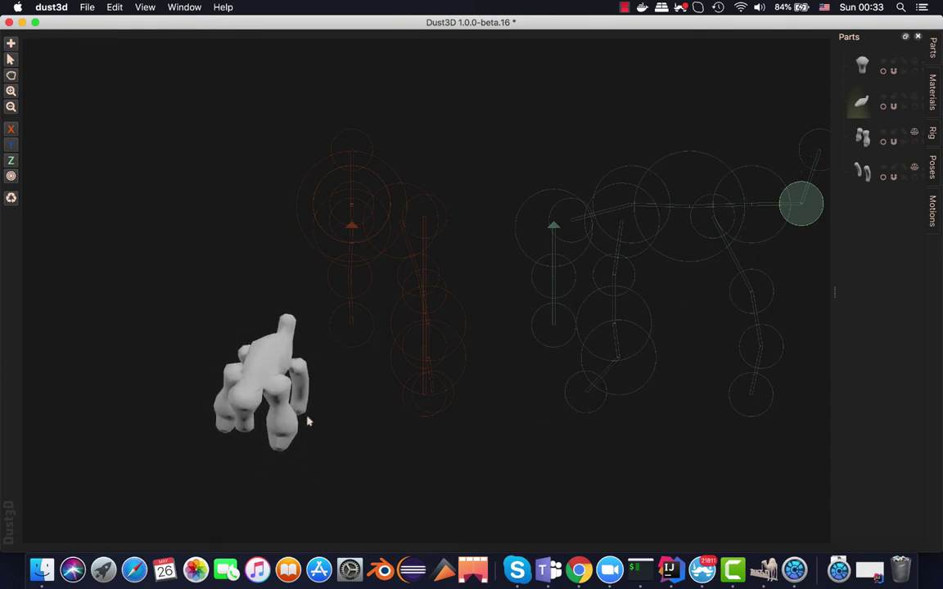
mouse_move(308, 422)
mouse_down()
mouse_move(347, 398)
mouse_move(371, 405)
mouse_move(289, 406)
mouse_move(293, 361)
mouse_move(217, 367)
mouse_move(311, 385)
mouse_move(313, 408)
mouse_move(270, 428)
mouse_move(174, 419)
mouse_move(213, 428)
mouse_move(320, 418)
mouse_move(237, 449)
mouse_move(196, 446)
mouse_move(185, 436)
mouse_move(256, 423)
mouse_up()
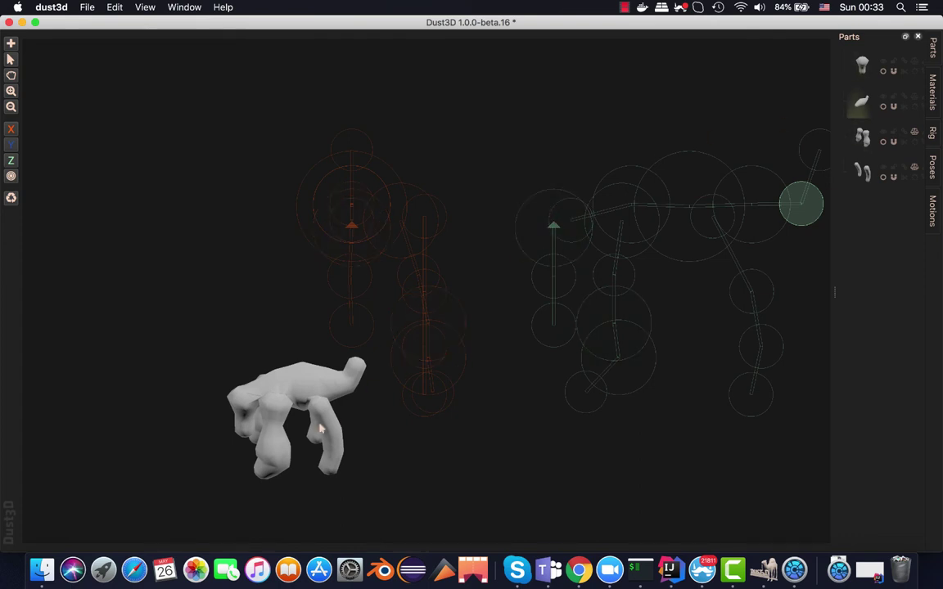
mouse_move(302, 411)
mouse_down()
mouse_move(360, 452)
mouse_move(308, 423)
mouse_move(320, 362)
mouse_move(307, 316)
mouse_move(257, 339)
mouse_move(275, 370)
mouse_move(322, 343)
mouse_up()
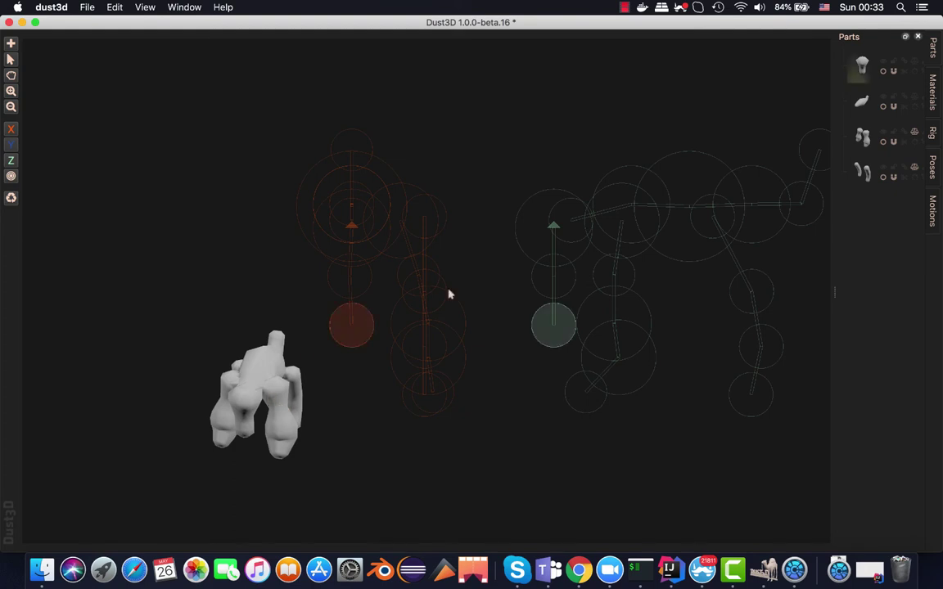
click(864, 103)
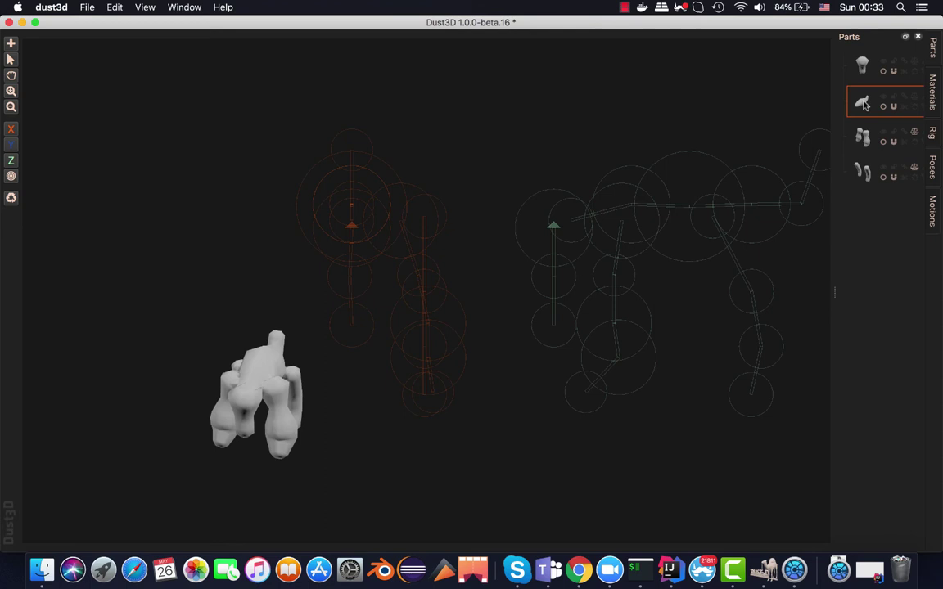
Hide the leg parts' nodes in the Parts list.
click(882, 63)
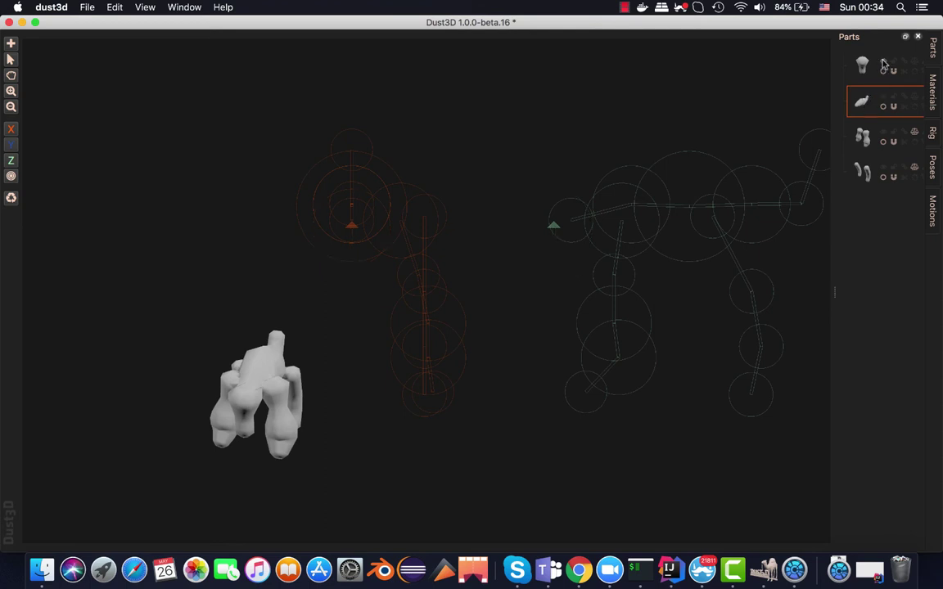
click(884, 133)
click(883, 170)
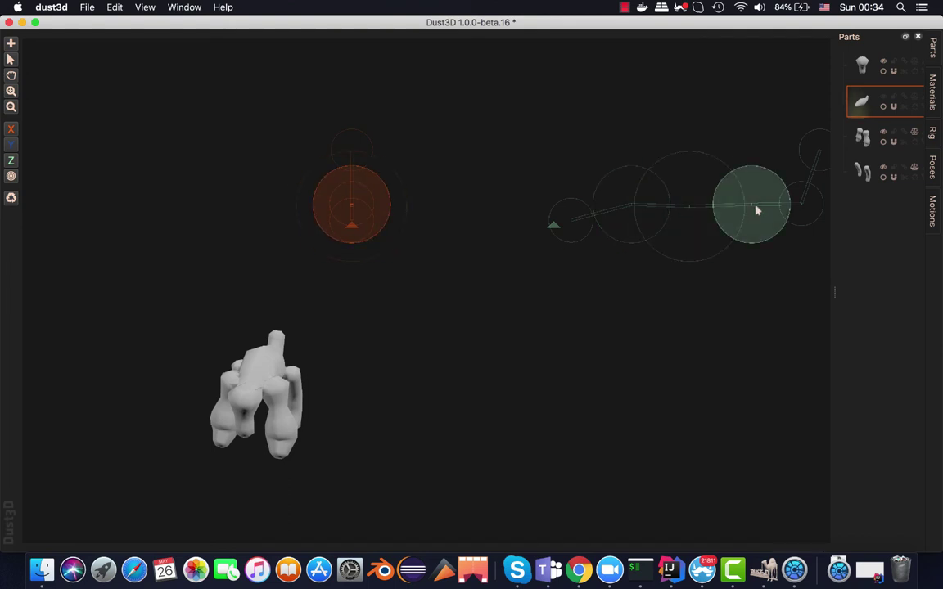
Resize the rear body node with the scroll wheel, deselect it, and review the body shape.
scroll(756, 211, up, 5)
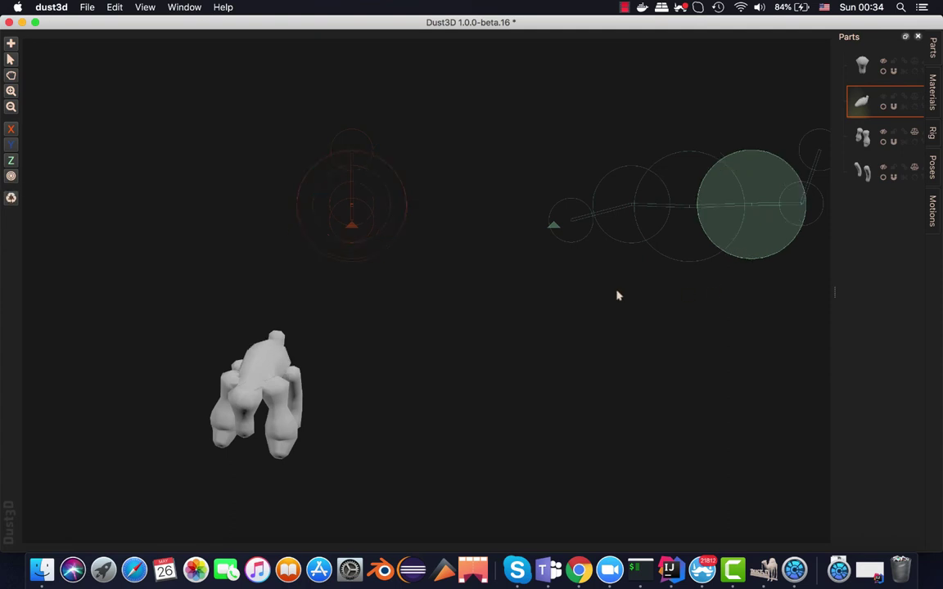
mouse_move(248, 375)
mouse_down()
mouse_move(428, 355)
mouse_move(111, 394)
mouse_move(145, 439)
mouse_move(139, 379)
mouse_move(63, 387)
mouse_move(295, 373)
mouse_up()
scroll(352, 399, down, 3)
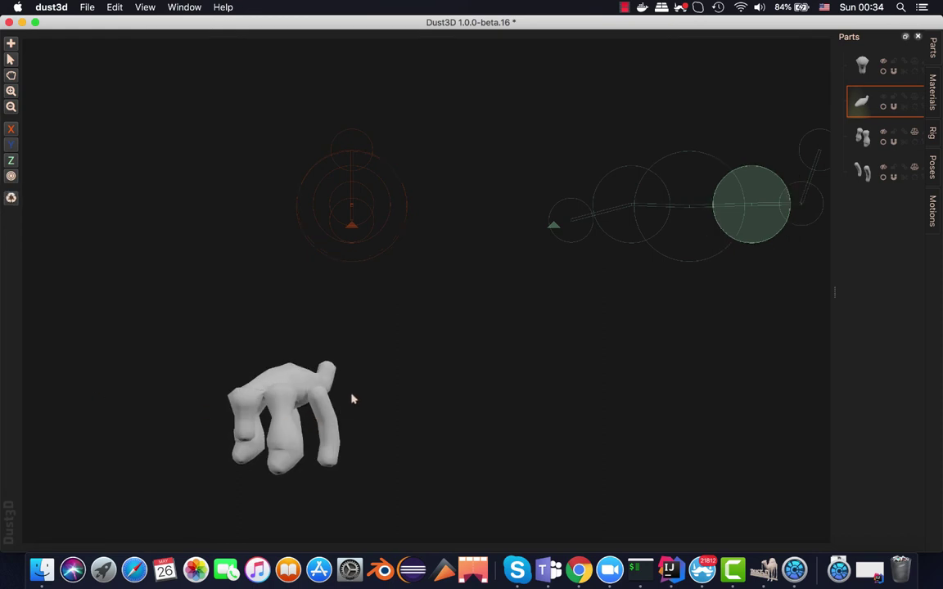
click(352, 399)
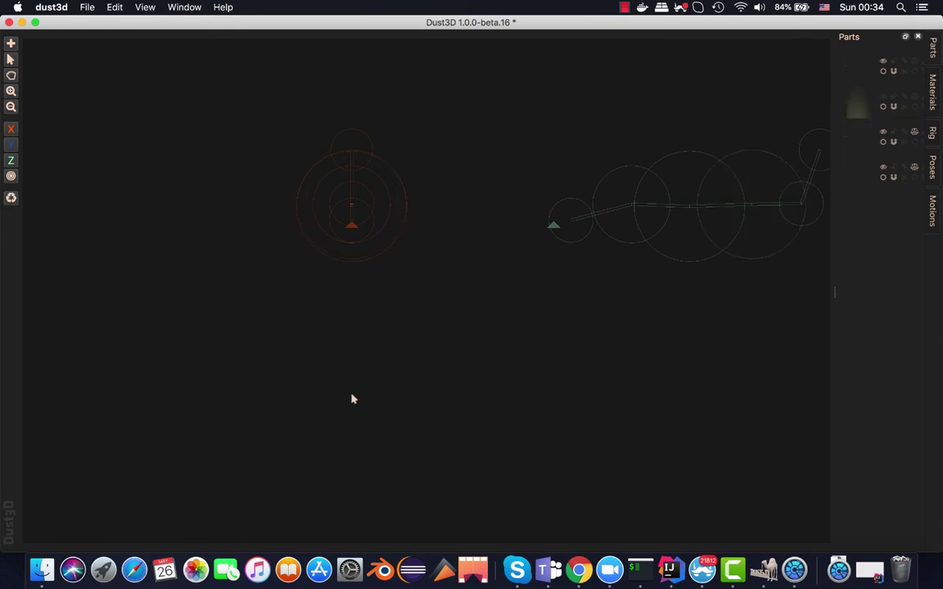
mouse_move(438, 355)
middle_down()
mouse_move(363, 420)
mouse_move(387, 377)
mouse_move(435, 352)
mouse_move(507, 368)
mouse_move(354, 400)
mouse_move(380, 394)
middle_up()
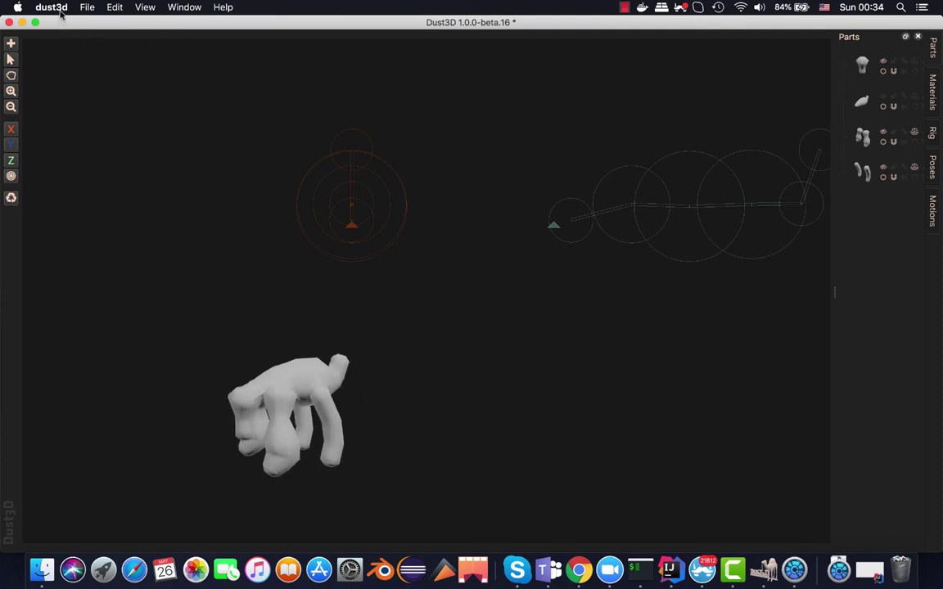
Export the model via File > Export as OBJ as 'sgorbio' in Downloads.
click(87, 7)
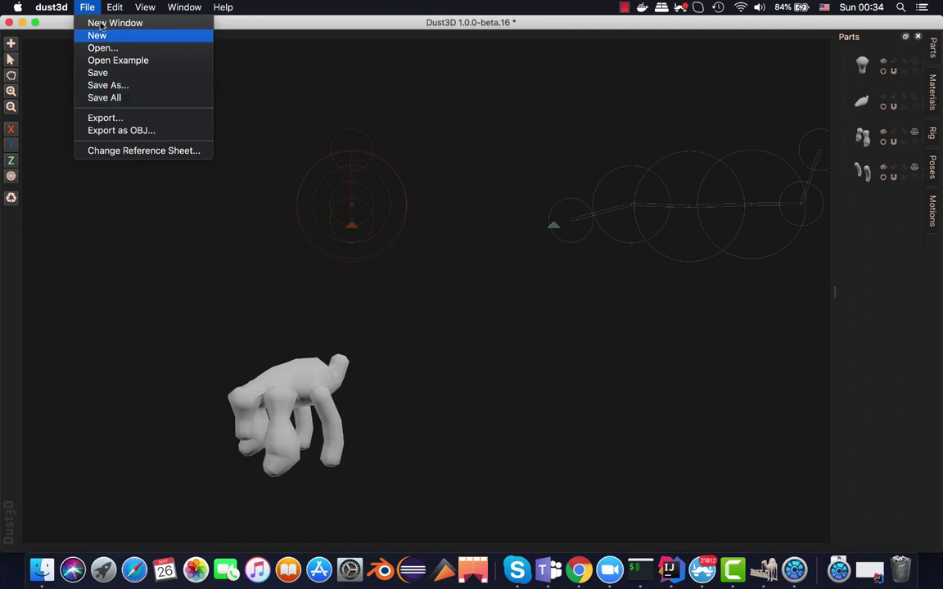
click(136, 131)
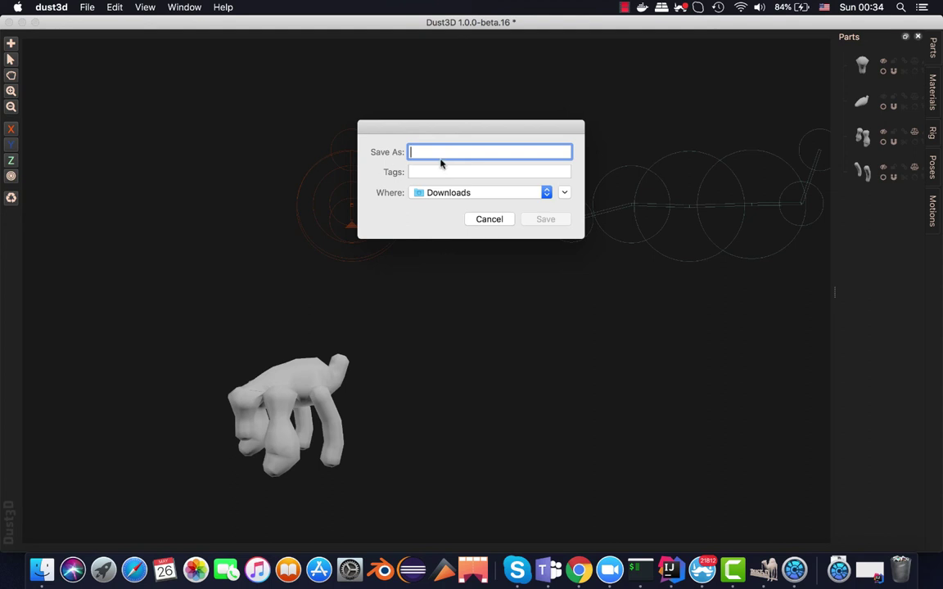
text(sgorbio)
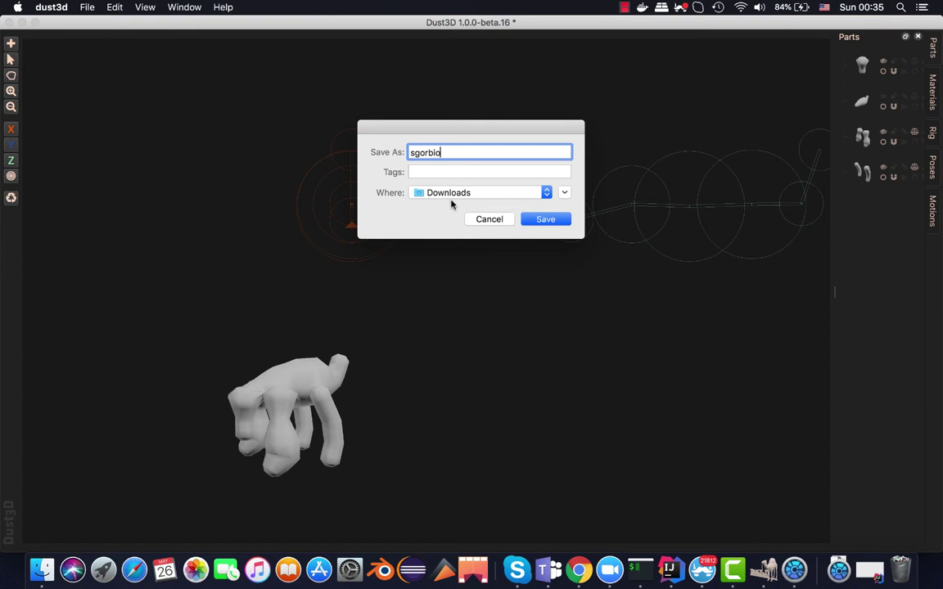
click(550, 220)
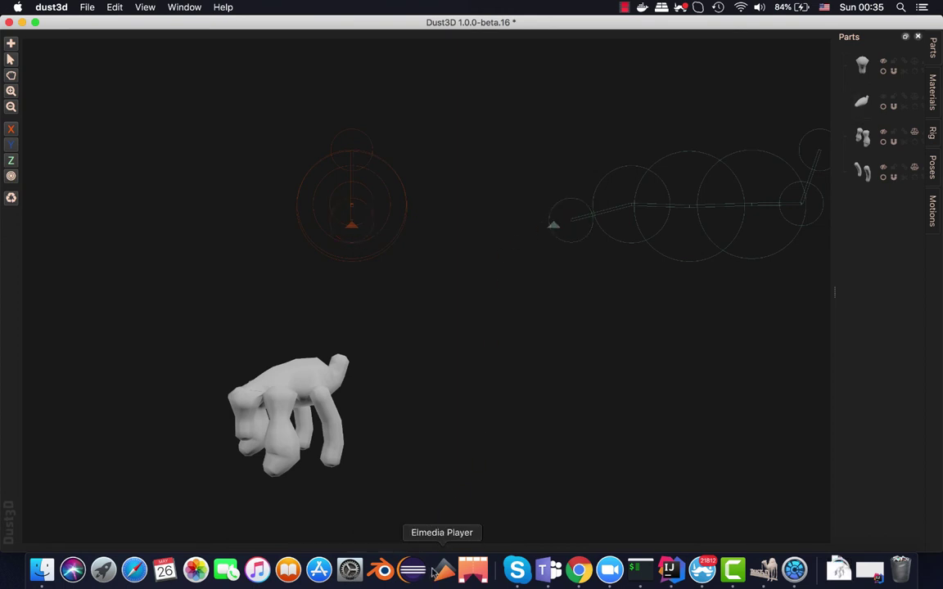
Search Spotlight for 'blender' and launch the top Blender 2.80 result.
key(super+space)
text(blender)
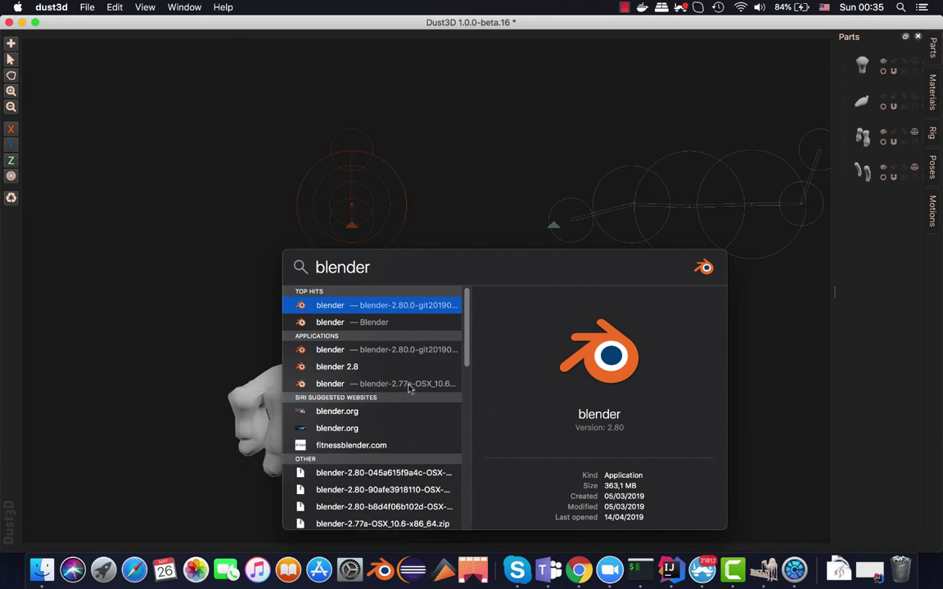
key(super+a)
click(343, 305)
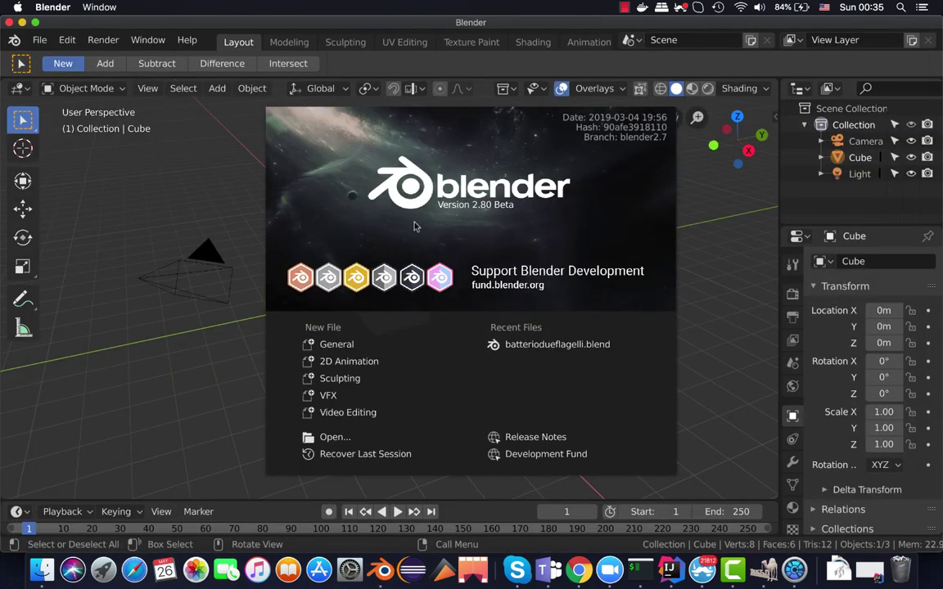
Dismiss the Blender splash screen and delete the default cube.
click(373, 204)
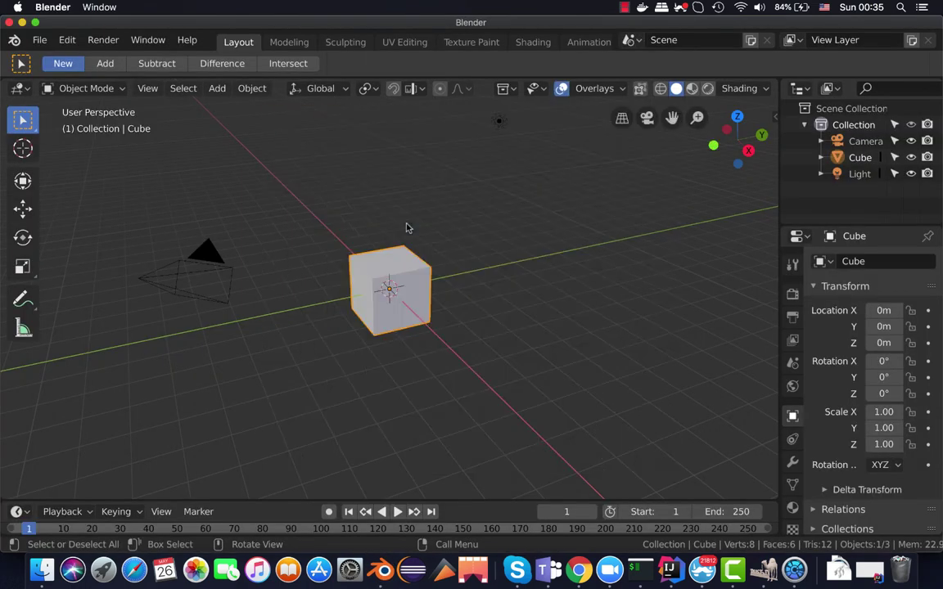
scroll(343, 319, up, 2)
scroll(344, 319, up, 3)
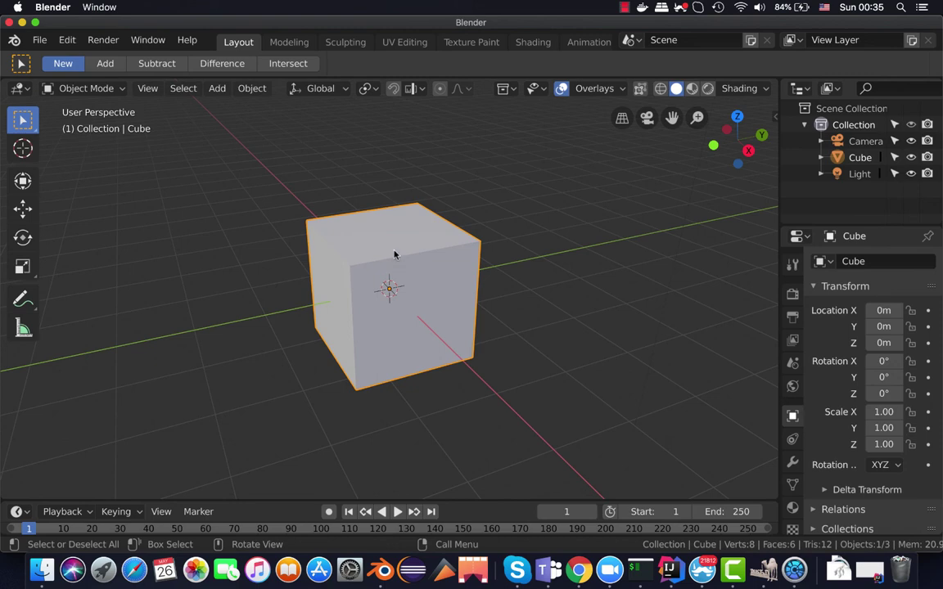
key(x)
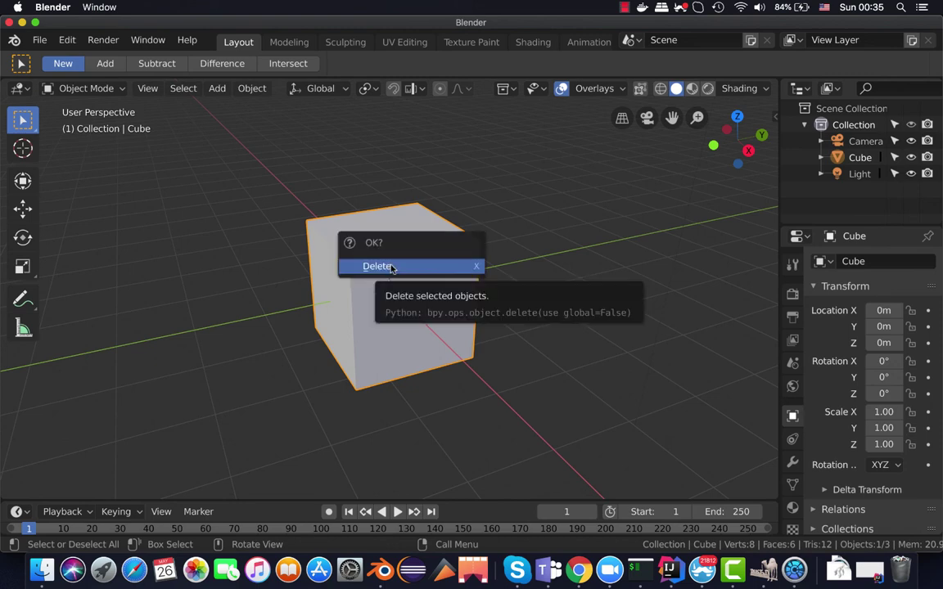
click(378, 266)
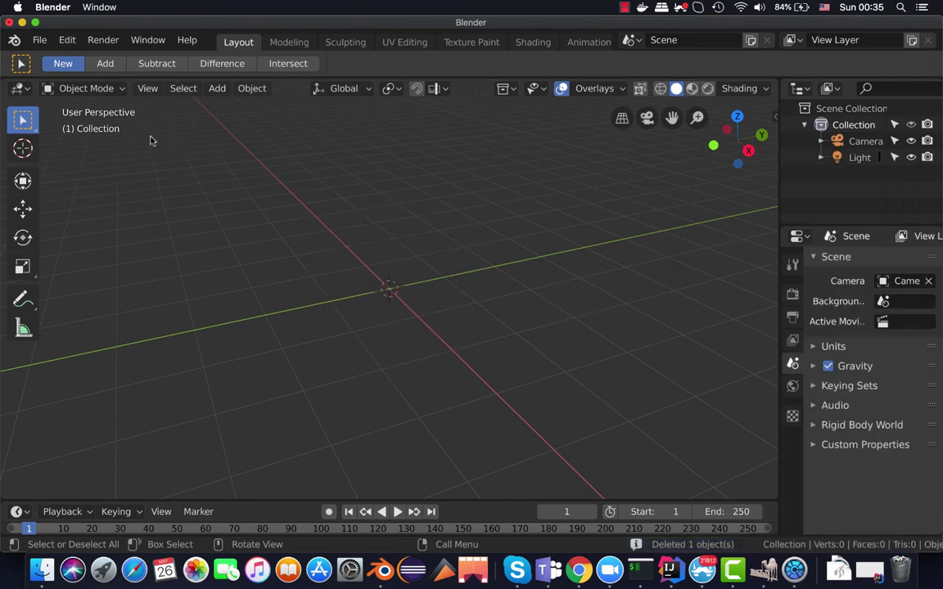
Import sgorbio.obj from Downloads as a Wavefront OBJ.
click(40, 40)
mouse_move(66, 341)
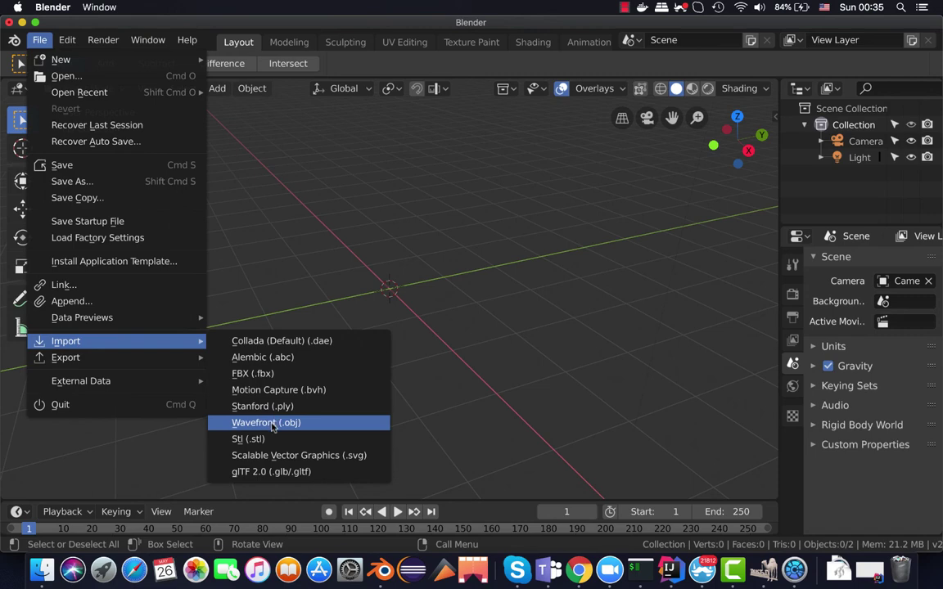
click(271, 424)
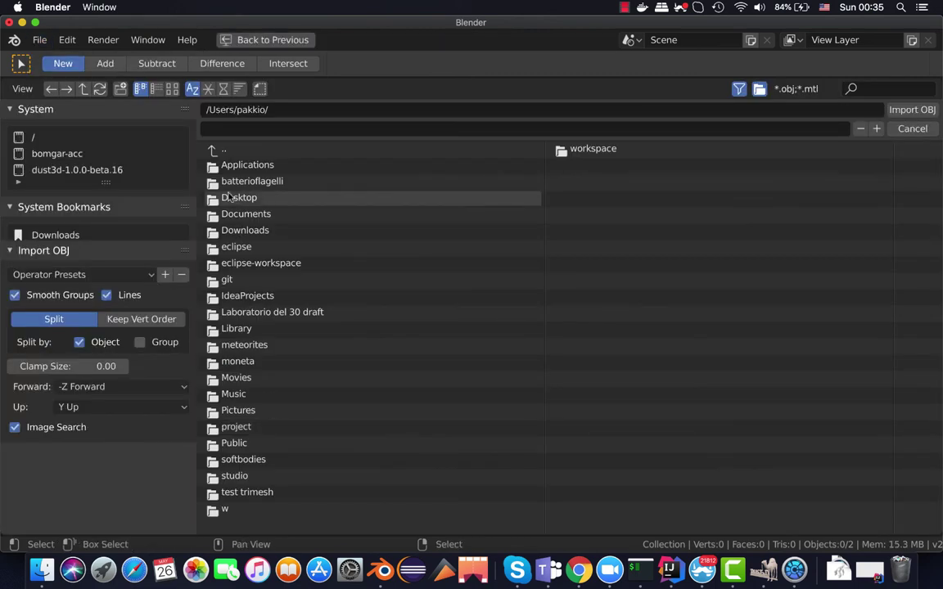
click(78, 236)
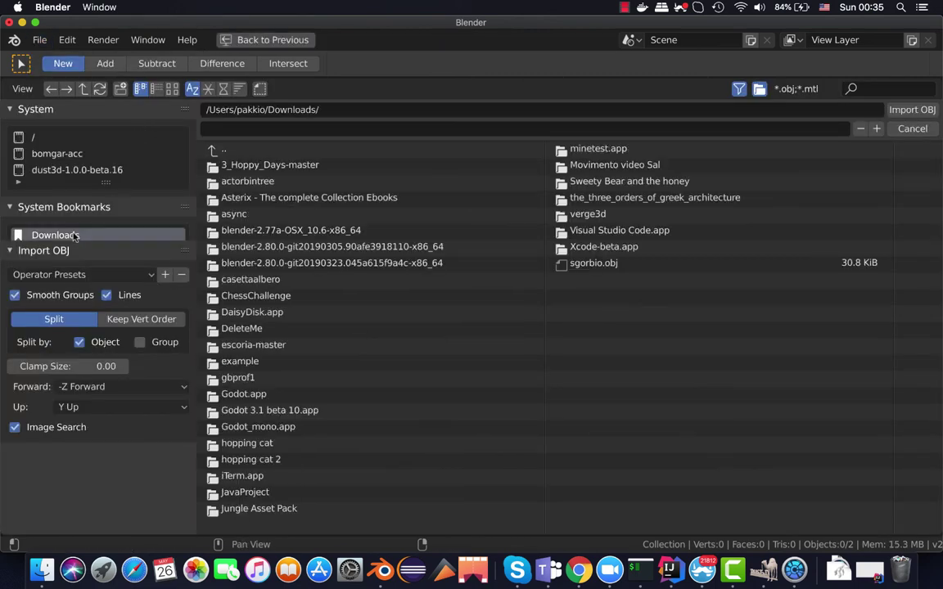
double_click(614, 264)
Zoom in on the creature, switch the viewport to Rendered shading, and orbit around it.
scroll(397, 299, up, 2)
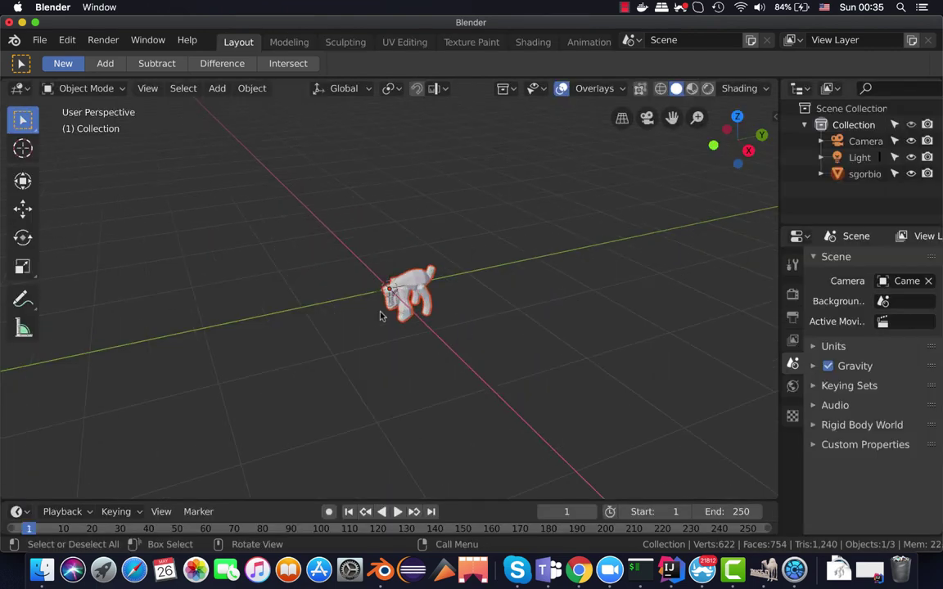
scroll(389, 307, up, 4)
scroll(381, 316, up, 2)
scroll(380, 317, up, 2)
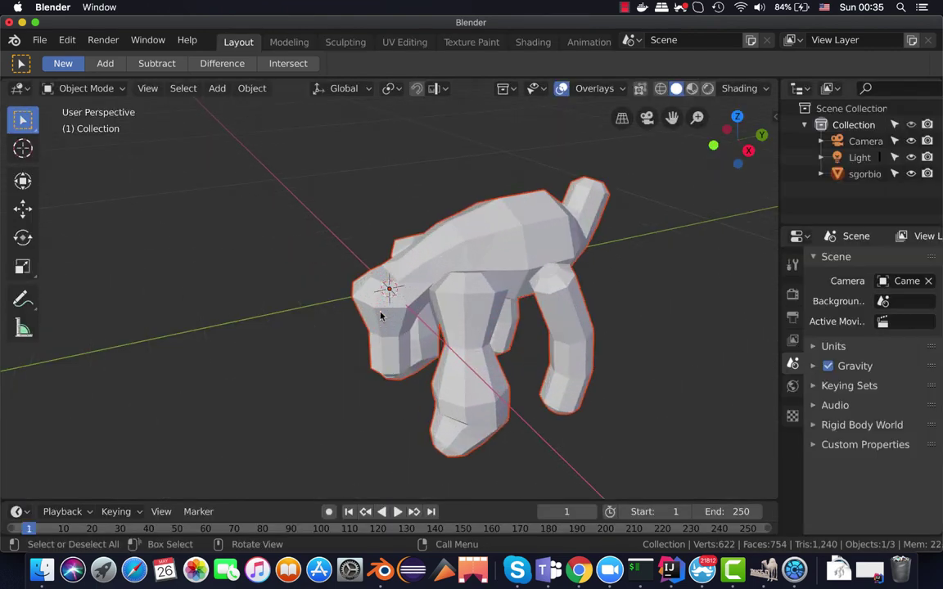
mouse_move(388, 318)
middle_down()
mouse_move(389, 287)
mouse_move(522, 294)
mouse_move(425, 294)
mouse_move(427, 261)
mouse_move(433, 270)
middle_up()
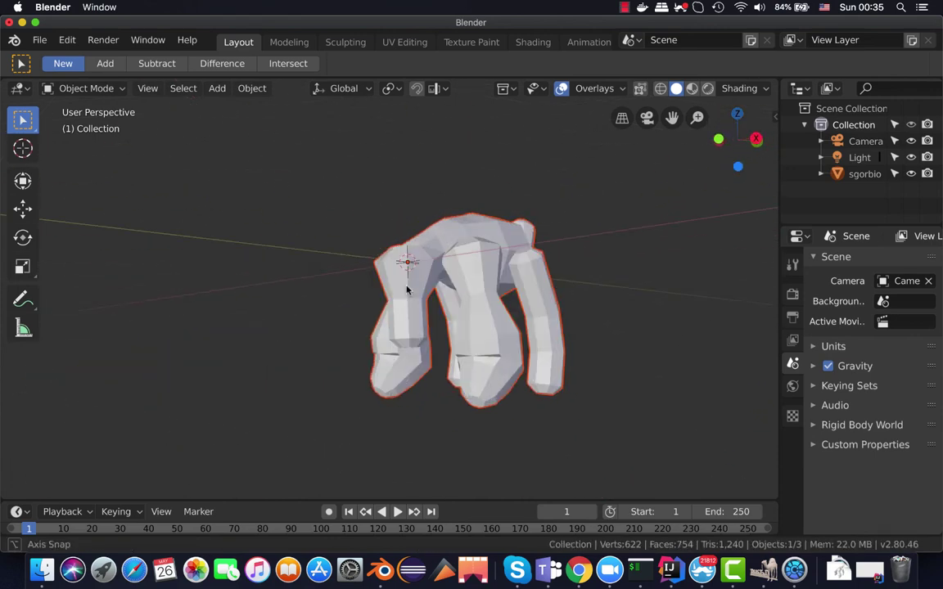
click(693, 89)
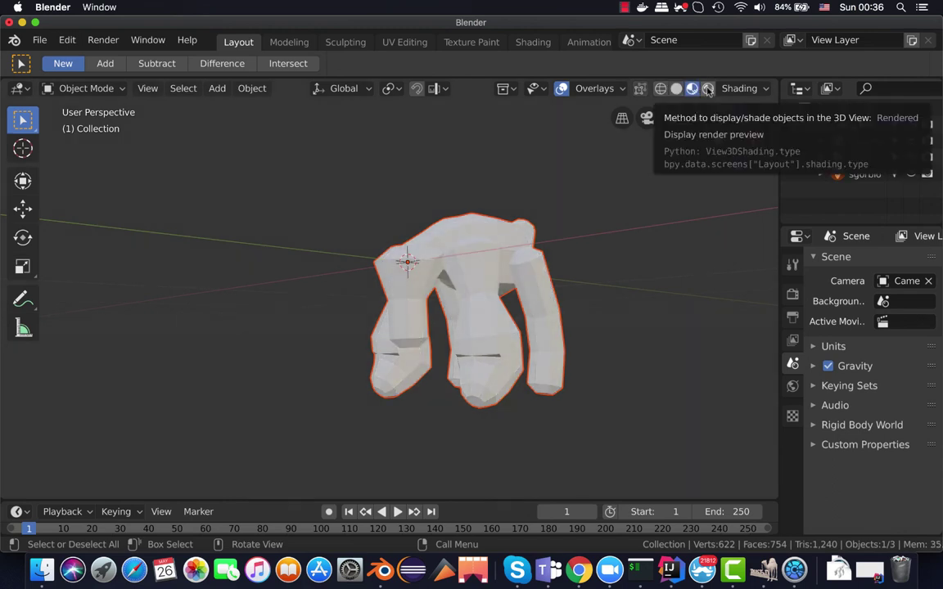
click(708, 88)
mouse_move(387, 371)
middle_down()
mouse_move(459, 342)
mouse_move(463, 317)
mouse_move(424, 347)
mouse_move(362, 332)
middle_up()
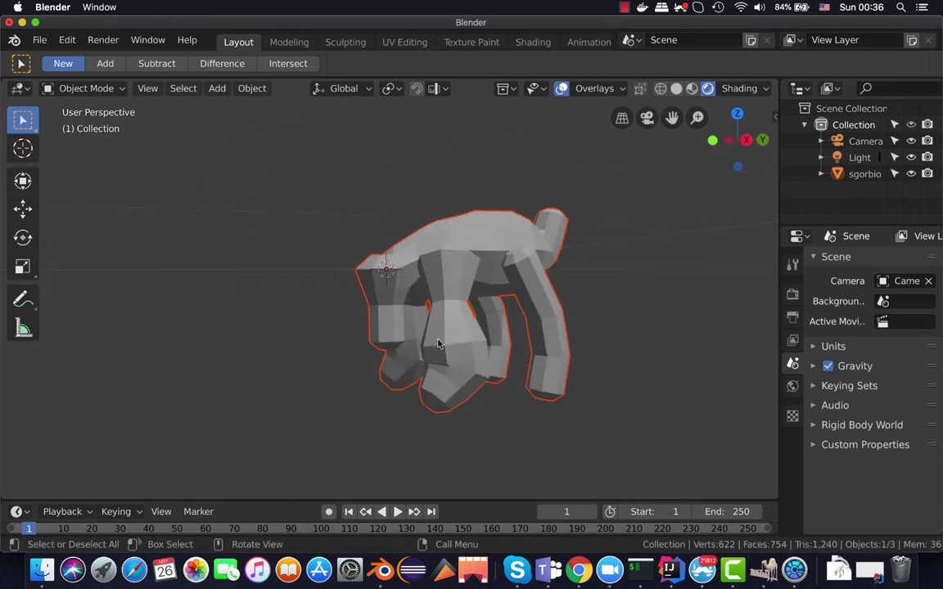
mouse_move(438, 344)
middle_down()
mouse_move(482, 341)
mouse_move(462, 345)
middle_up()
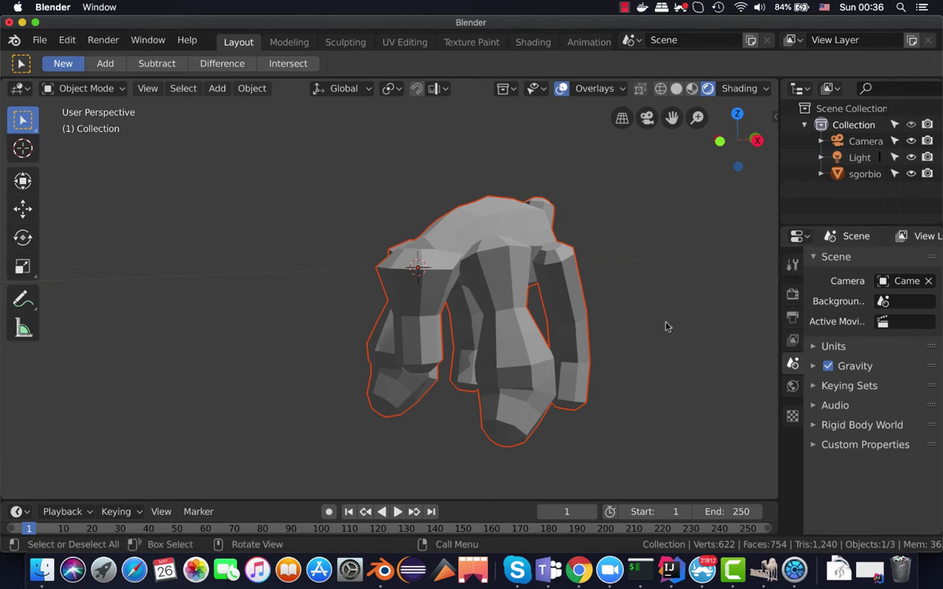
Add a Subdivision Surface modifier to the sgorbio mesh.
click(512, 260)
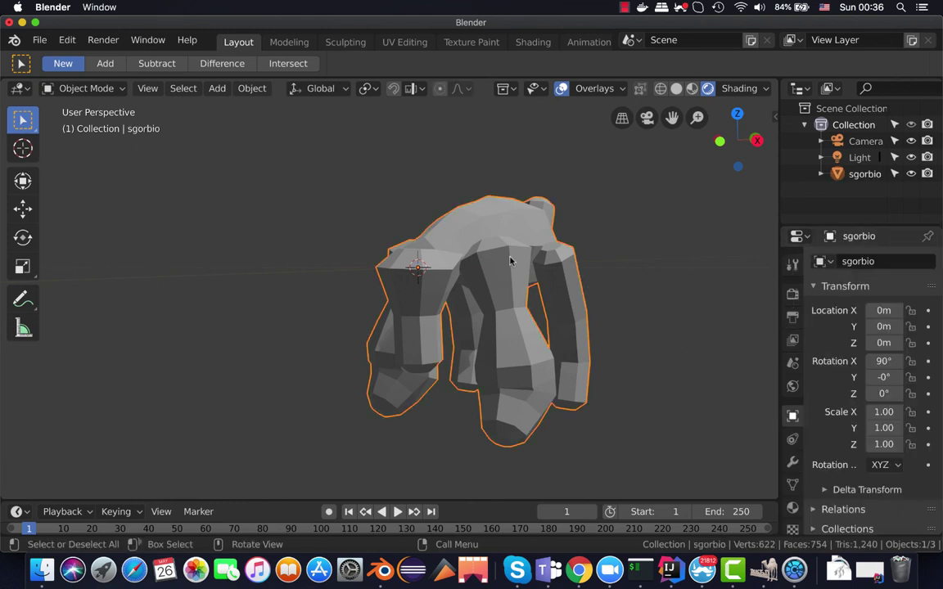
click(792, 462)
click(858, 263)
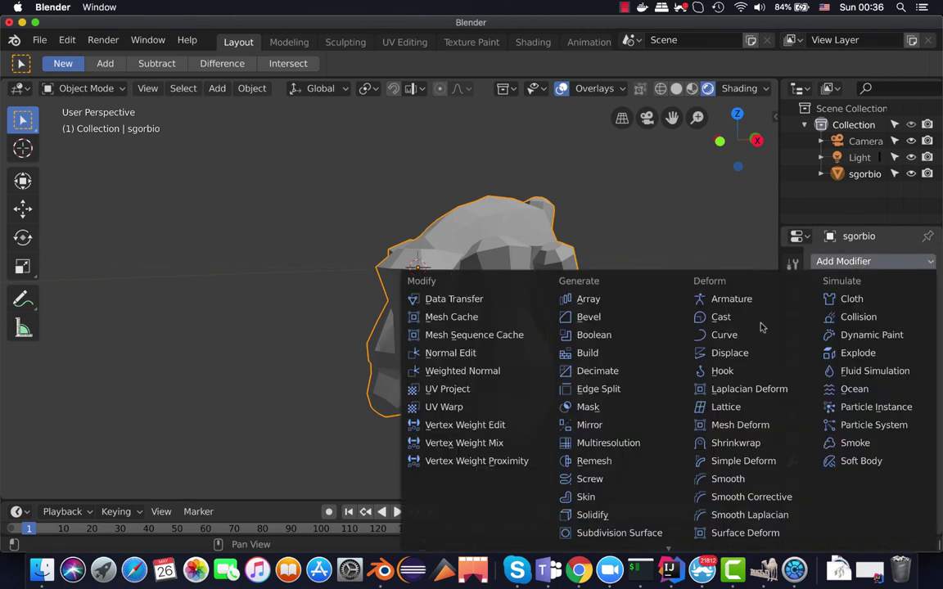
click(616, 534)
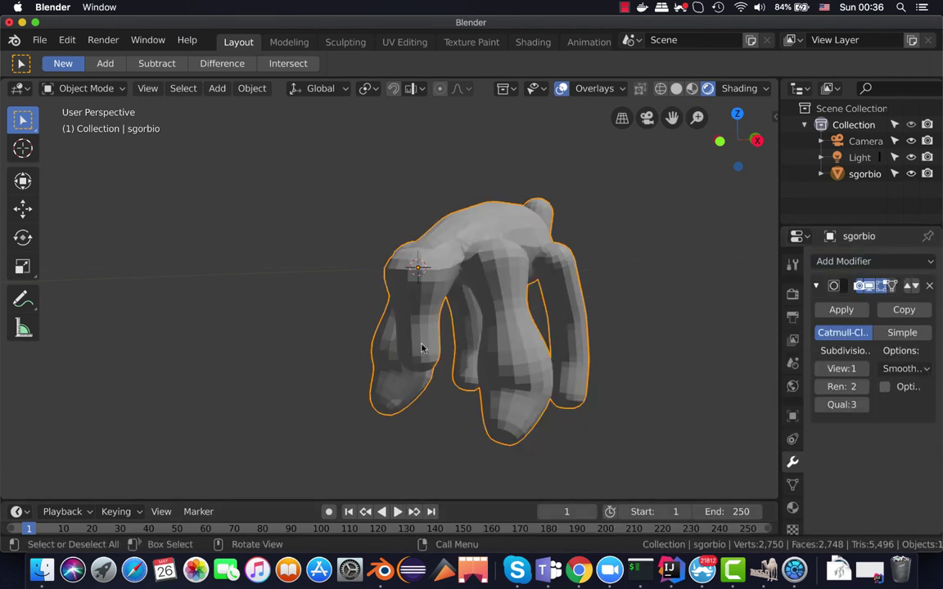
Apply Shade Smooth to the creature and orbit to inspect it.
right_click(479, 262)
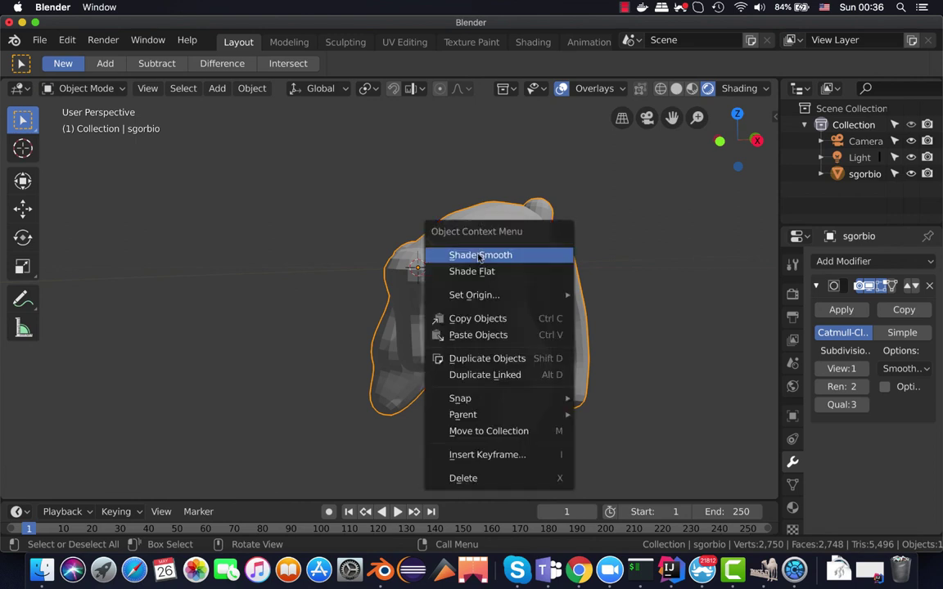
click(481, 256)
mouse_move(475, 285)
middle_down()
mouse_move(591, 301)
mouse_move(438, 295)
mouse_move(483, 311)
mouse_move(501, 291)
mouse_move(449, 280)
mouse_move(432, 291)
mouse_move(461, 309)
mouse_move(505, 315)
mouse_move(520, 301)
mouse_move(543, 305)
mouse_move(465, 297)
middle_up()
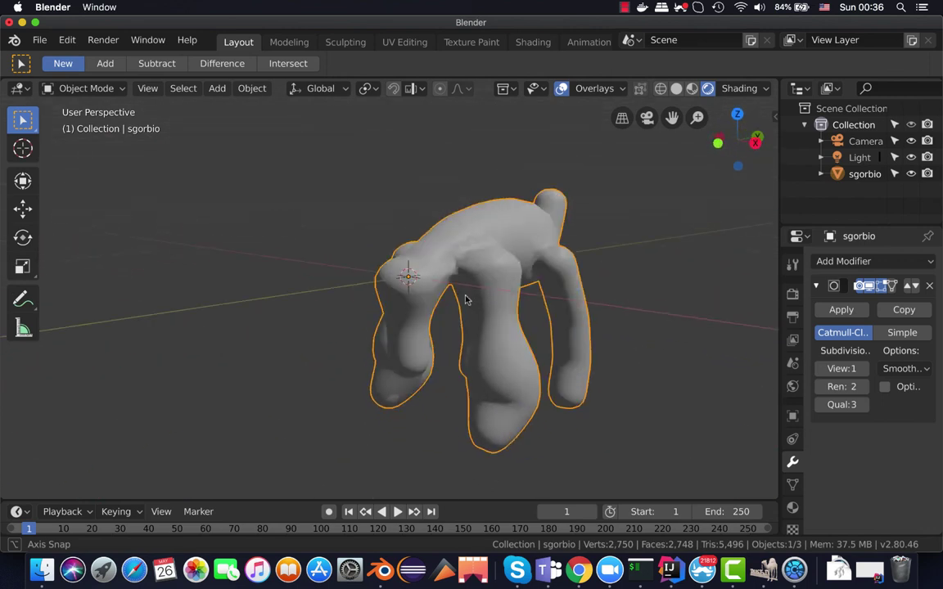
Check the world background options, then raise the material's Metallic to 1.000.
click(792, 387)
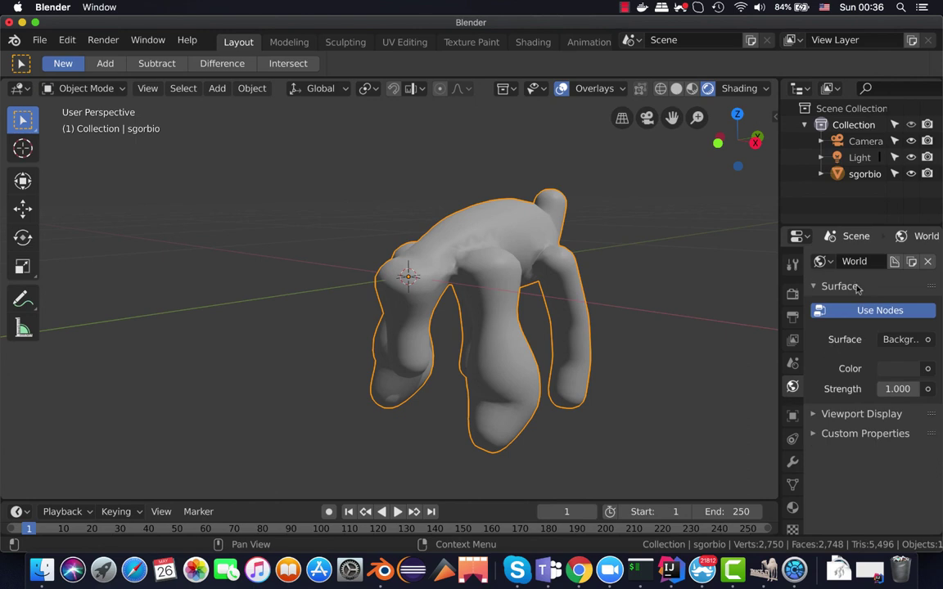
click(928, 370)
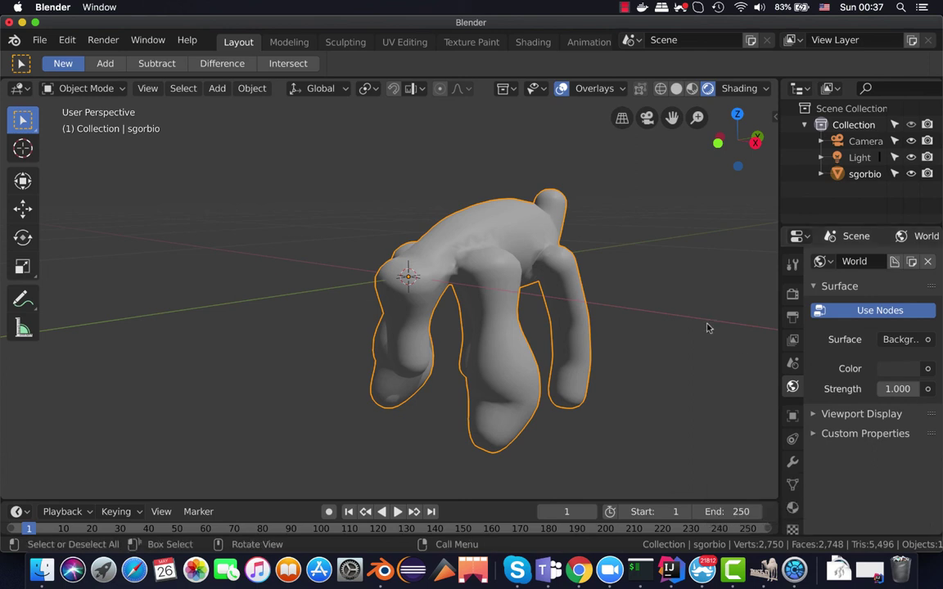
click(792, 509)
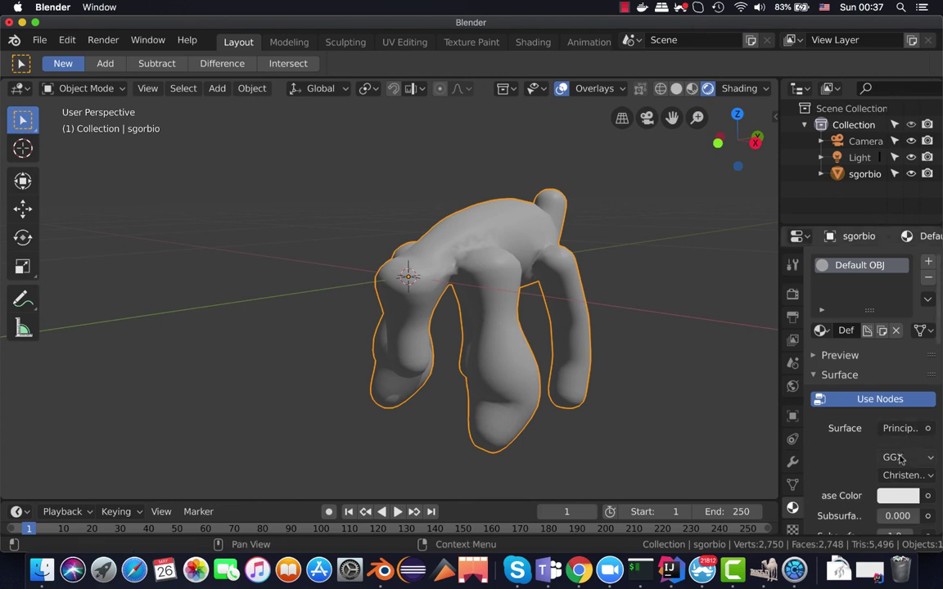
scroll(888, 456, down, 1)
scroll(868, 453, down, 2)
scroll(869, 451, down, 2)
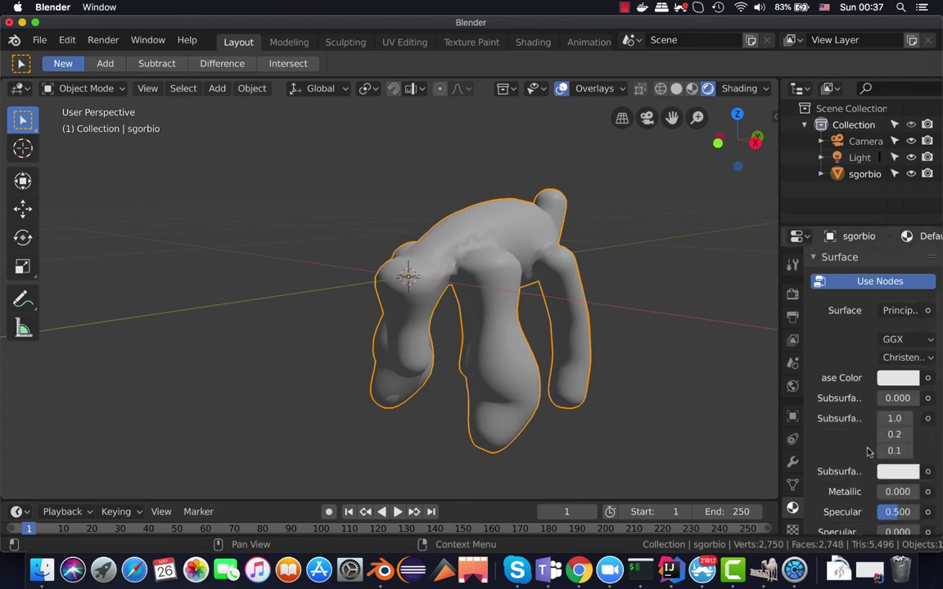
scroll(869, 451, down, 2)
scroll(871, 456, down, 2)
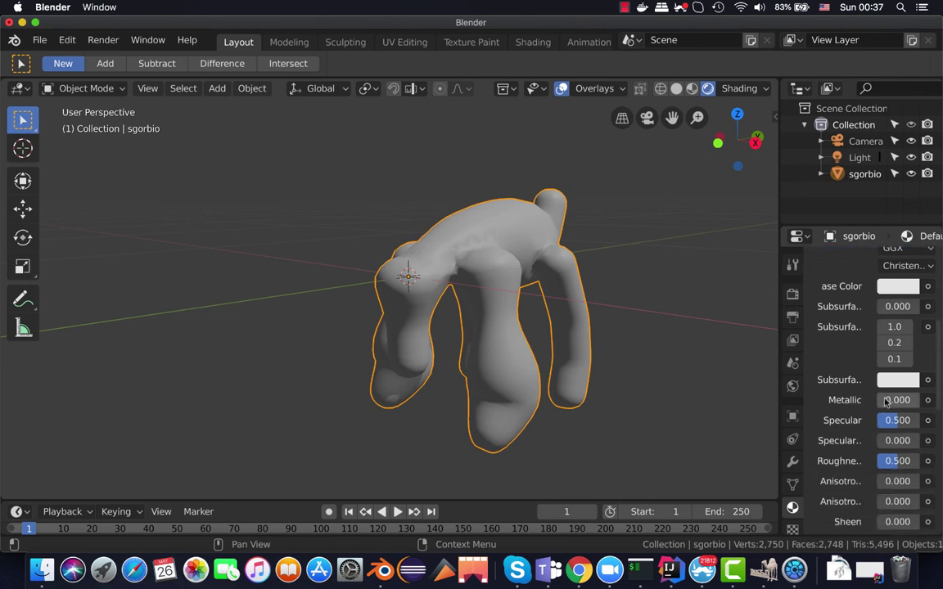
drag(888, 401, 933, 400)
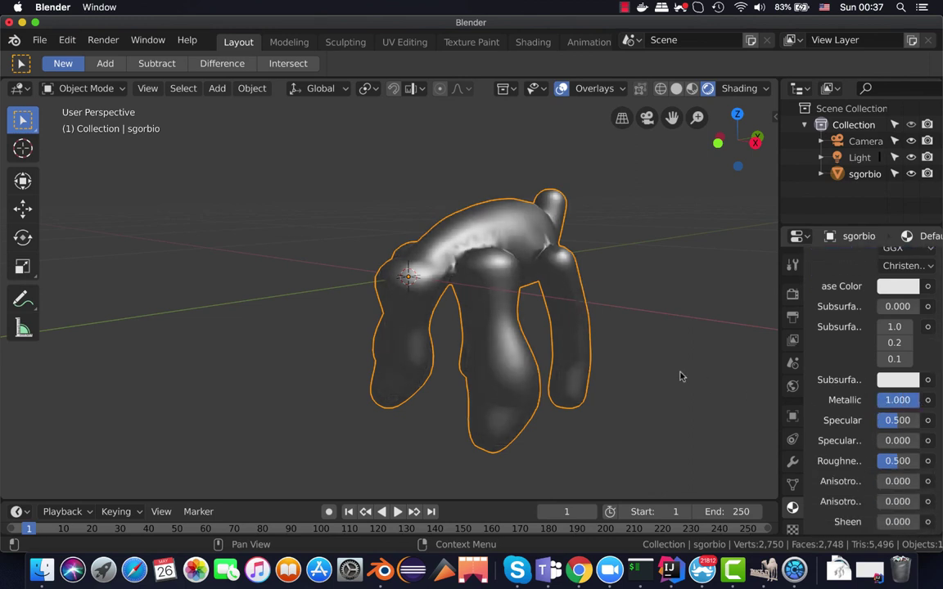
mouse_move(495, 317)
middle_down()
mouse_move(482, 342)
mouse_move(506, 321)
mouse_move(507, 331)
middle_up()
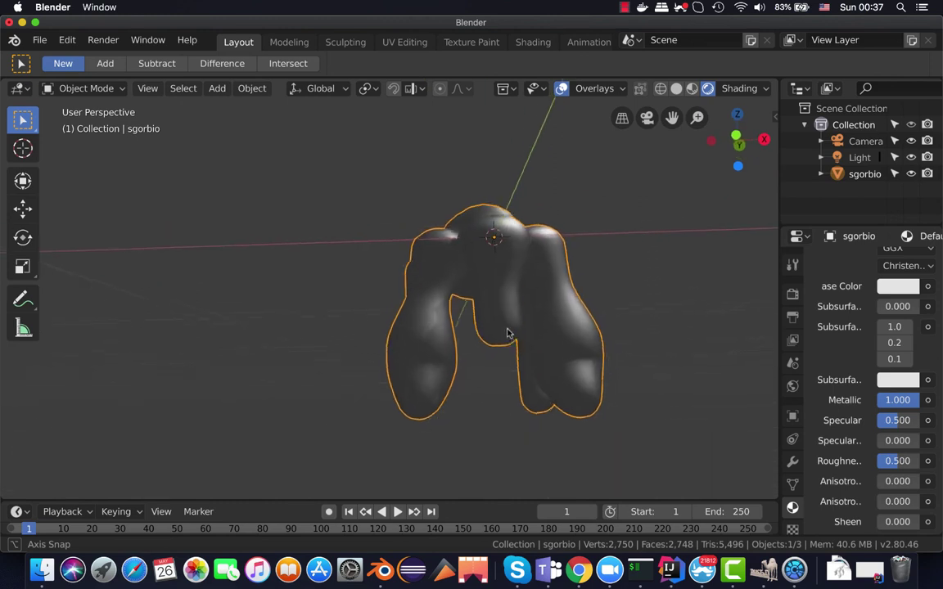
Set Specular to 1.000 and Roughness to 0.148 for a glossy finish.
drag(898, 421, 933, 421)
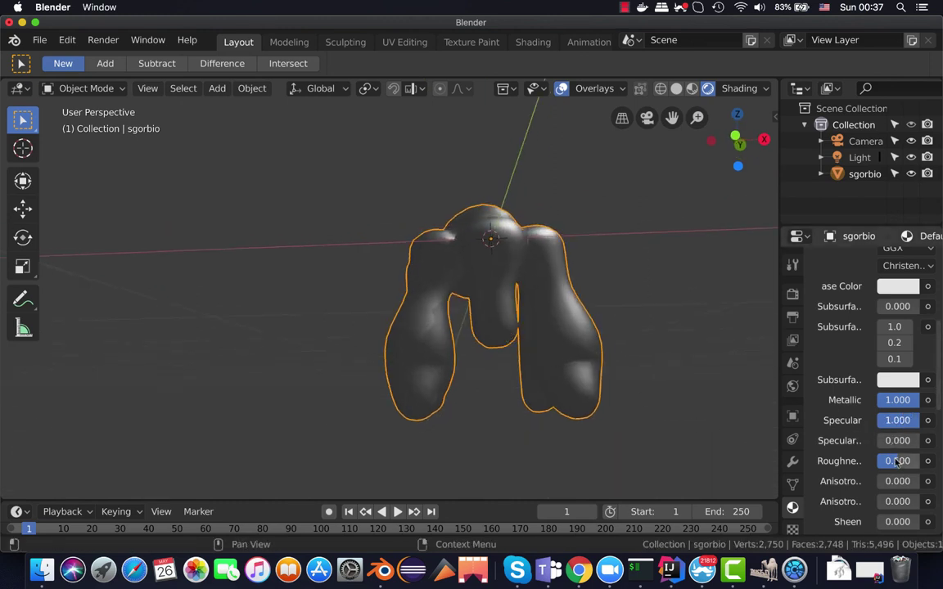
drag(898, 461, 867, 461)
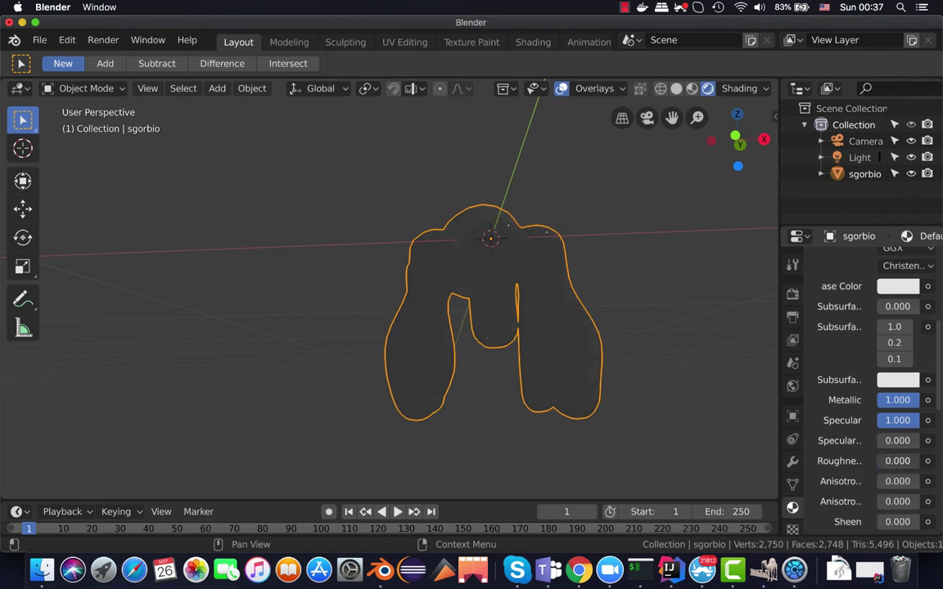
drag(897, 461, 909, 461)
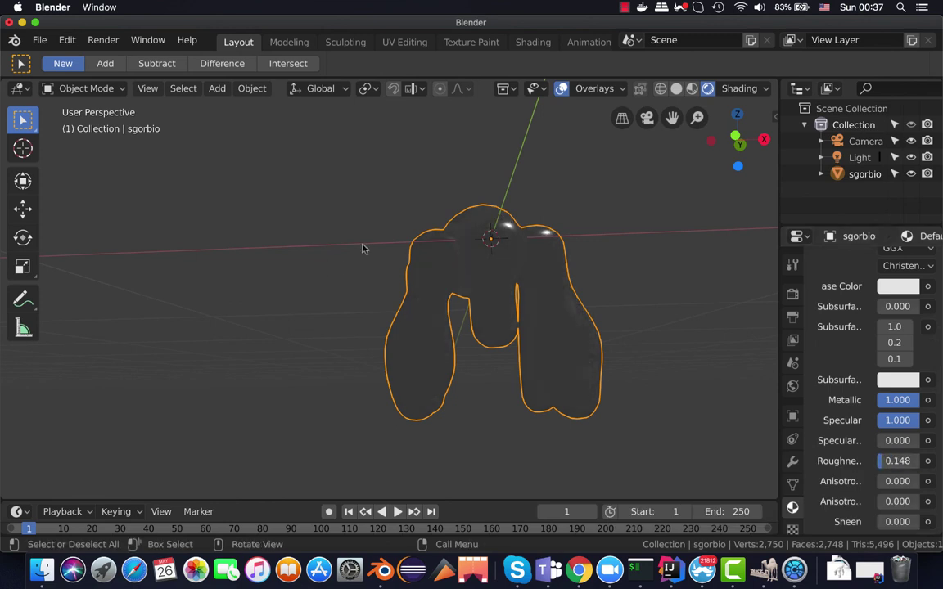
mouse_move(362, 248)
middle_down()
mouse_move(453, 293)
mouse_move(478, 248)
mouse_move(524, 261)
mouse_move(516, 295)
mouse_move(463, 292)
mouse_move(414, 261)
middle_up()
mouse_move(391, 270)
middle_down()
mouse_move(474, 266)
mouse_move(474, 254)
middle_up()
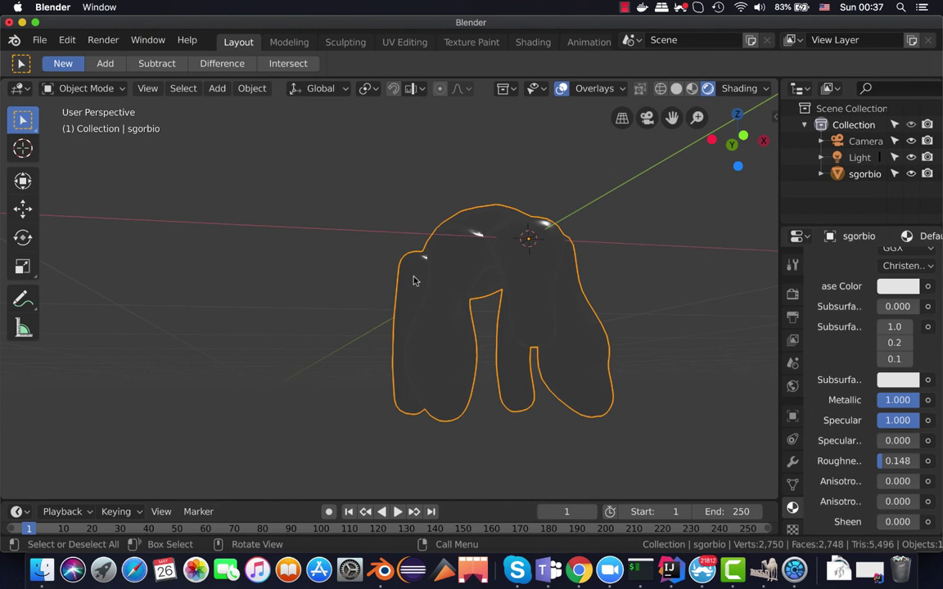
mouse_move(445, 279)
middle_down()
mouse_move(371, 294)
mouse_move(380, 268)
mouse_move(399, 304)
mouse_move(437, 266)
mouse_move(416, 259)
mouse_move(423, 255)
mouse_move(444, 288)
mouse_move(380, 280)
mouse_move(404, 292)
mouse_move(477, 289)
middle_up()
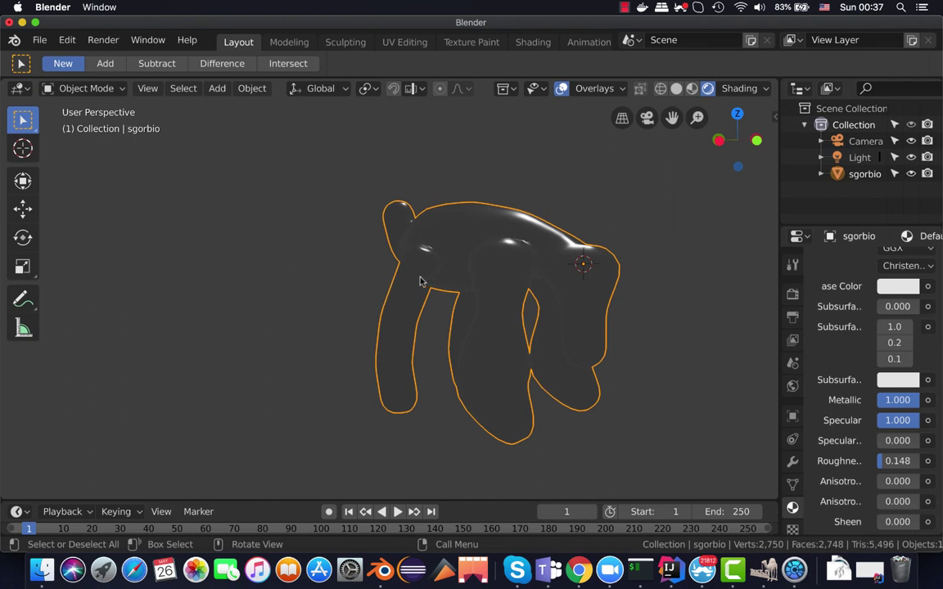
mouse_move(419, 282)
middle_down()
mouse_move(431, 268)
mouse_move(365, 272)
mouse_move(381, 264)
mouse_move(428, 273)
mouse_move(503, 268)
mouse_move(341, 276)
mouse_move(390, 272)
middle_up()
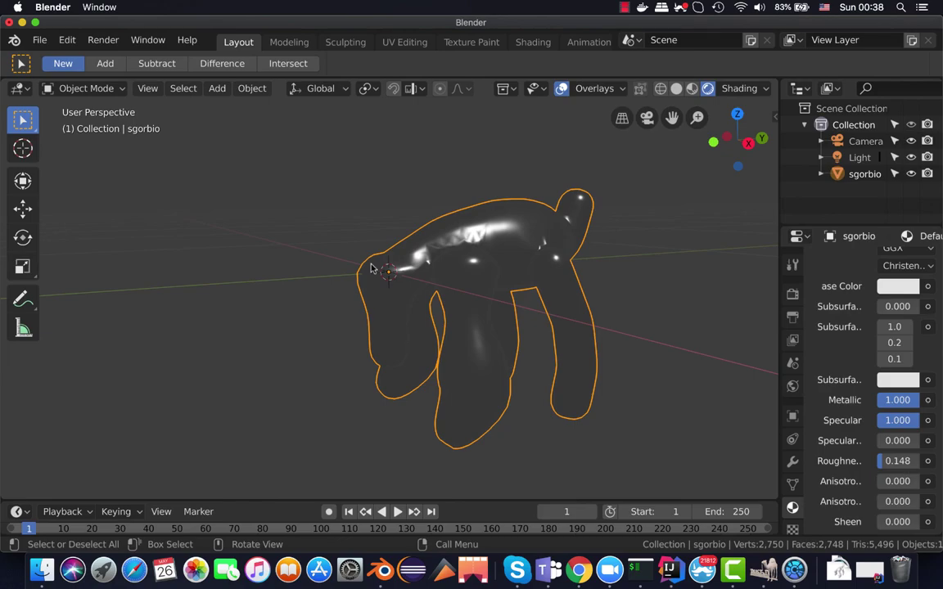